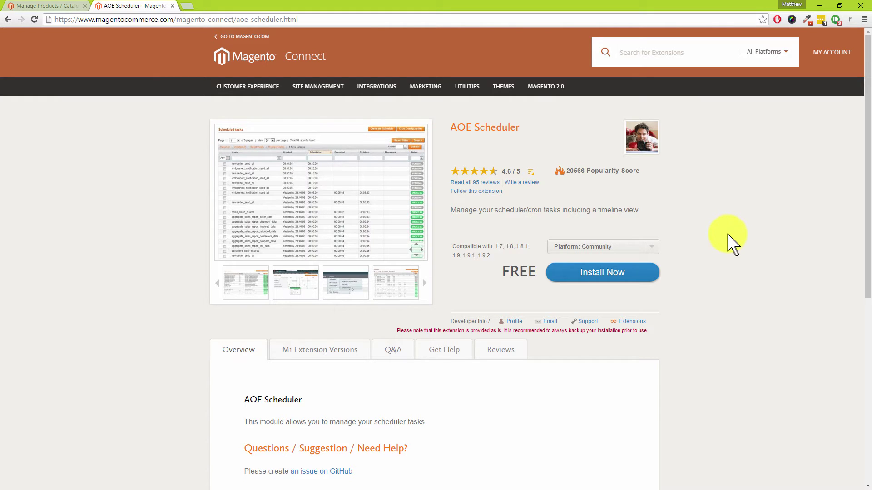
Accept the AOE Scheduler license and copy its Magento Connect 2.0 extension key
{"action": "left_click", "coordinate": [615, 272]}
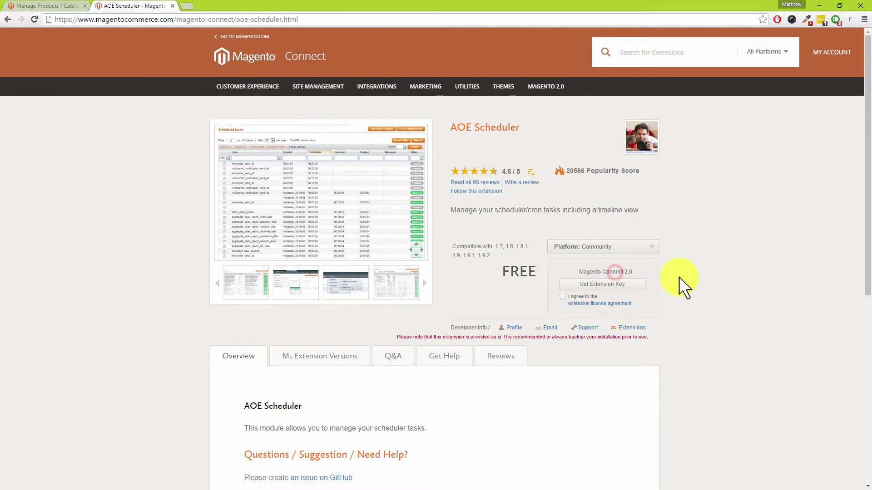
{"action": "left_click", "coordinate": [562, 298]}
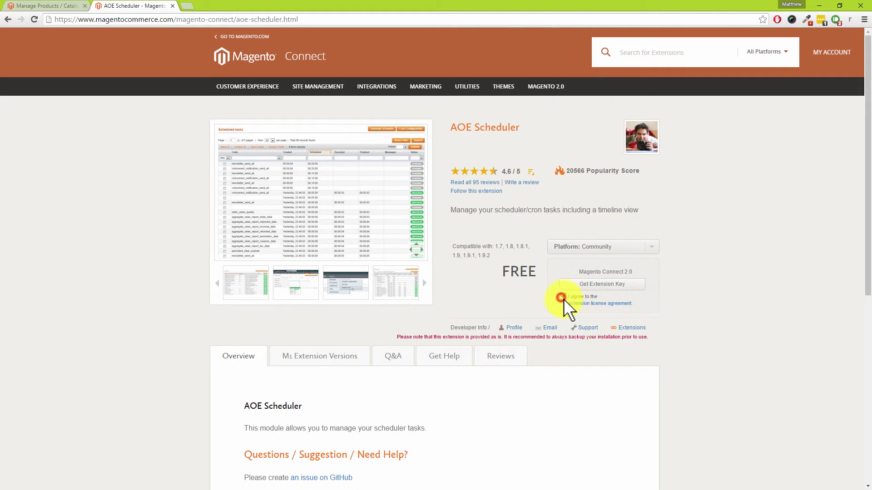
{"action": "left_click", "coordinate": [600, 285]}
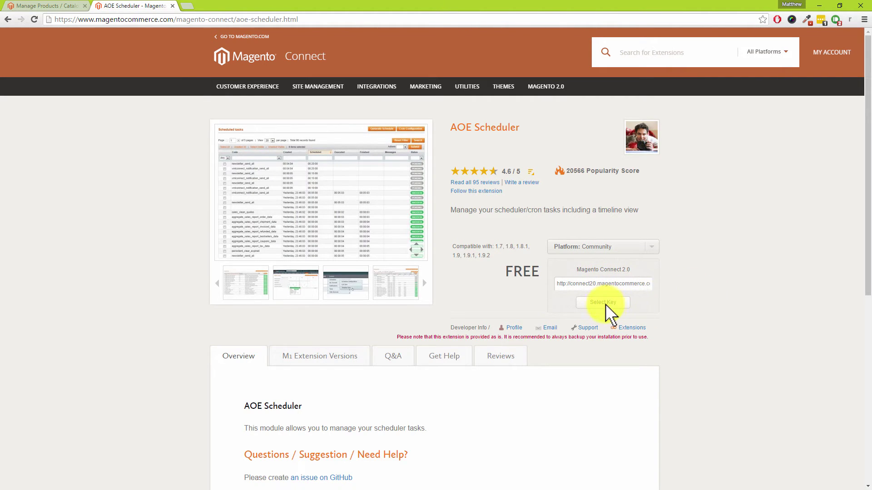
{"action": "left_click", "coordinate": [604, 304]}
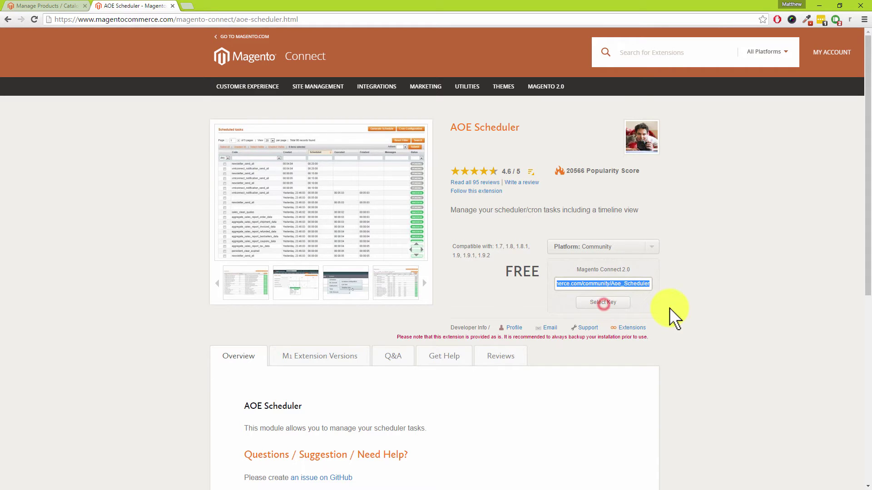
{"action": "right_click", "coordinate": [632, 282]}
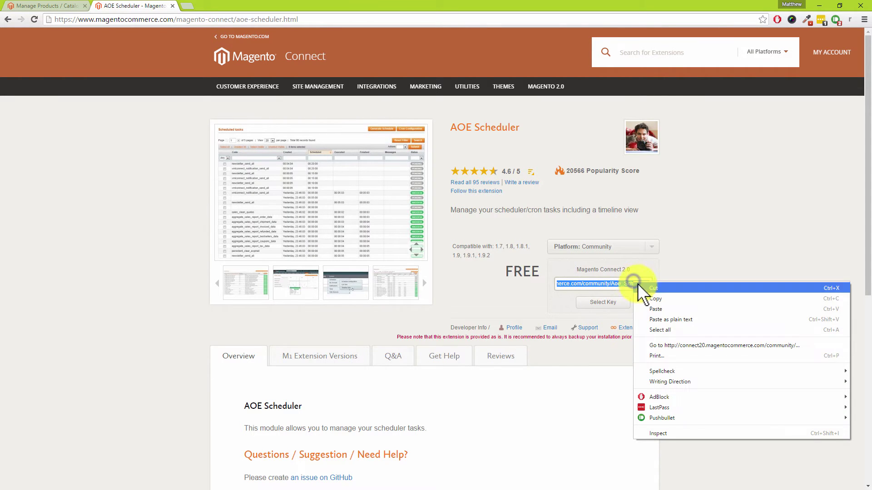
{"action": "left_click", "coordinate": [658, 299]}
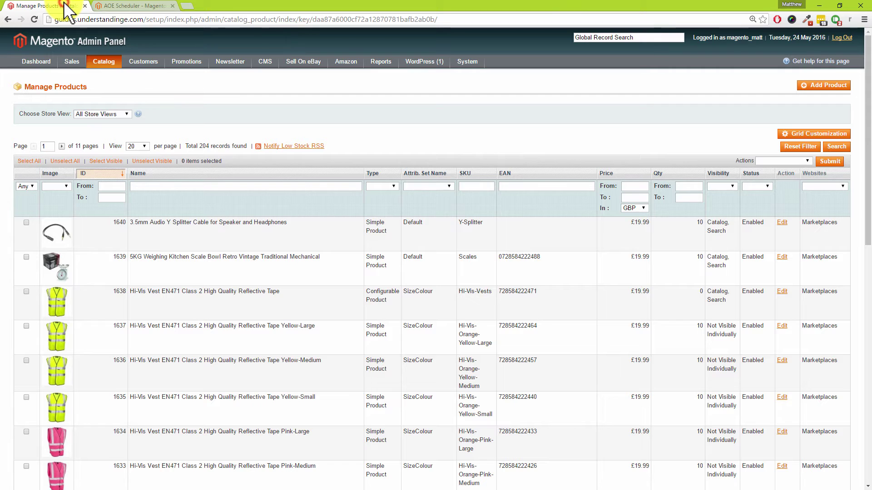
From the store admin's System menu, log in to Magento Connect Manager
{"action": "left_click", "coordinate": [69, 6]}
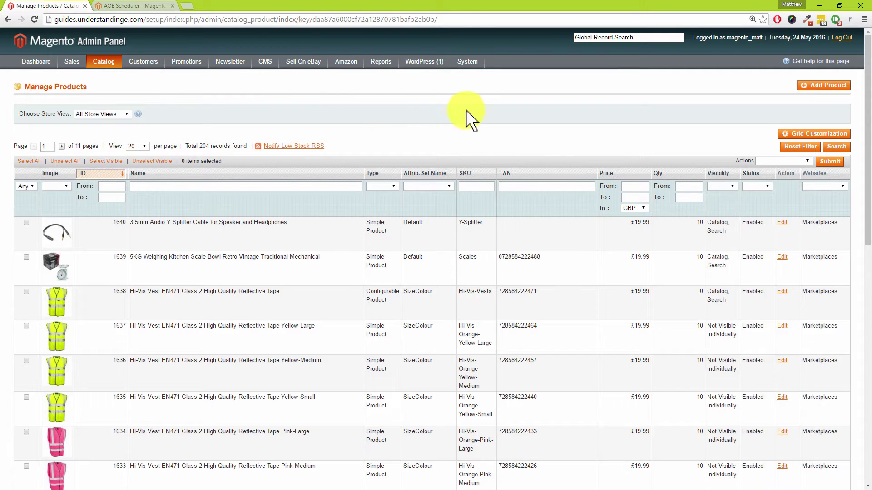
{"action": "mouse_move", "coordinate": [473, 61]}
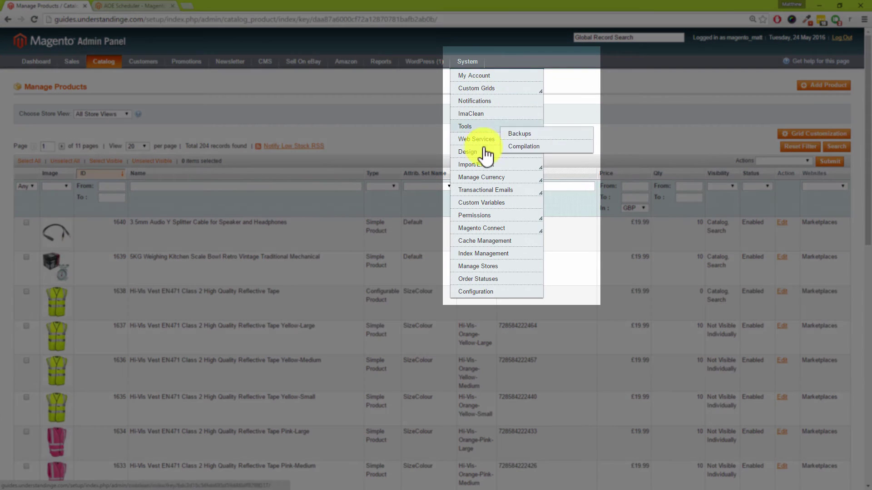
{"action": "mouse_move", "coordinate": [481, 228]}
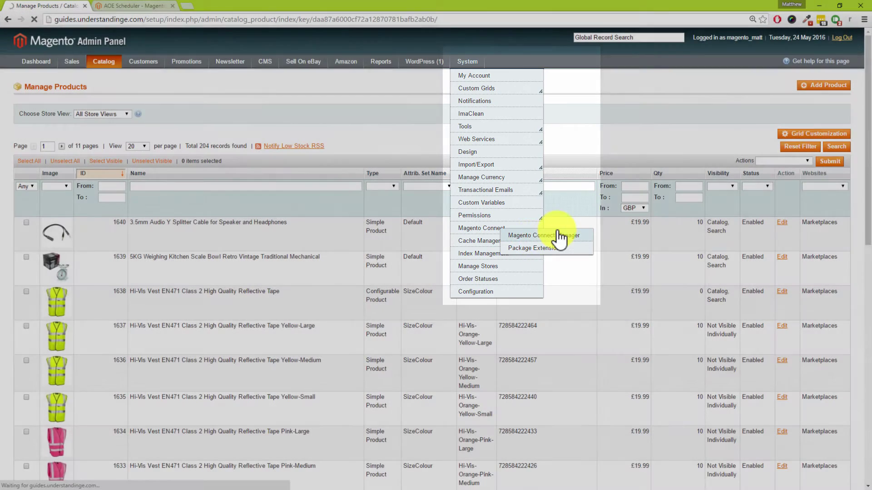
{"action": "left_click", "coordinate": [555, 236]}
{"action": "left_click", "coordinate": [413, 210]}
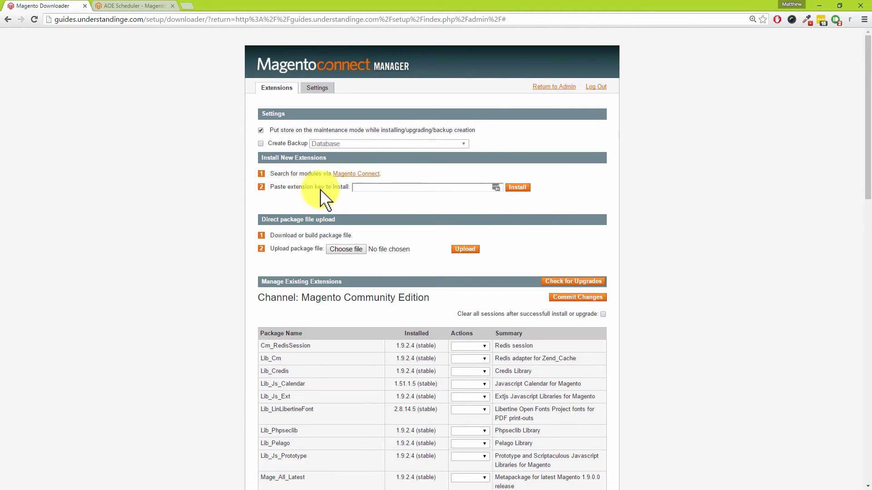
Paste the copied extension key and install the Aoe_Scheduler 1.3.0 package
{"action": "left_click", "coordinate": [358, 188]}
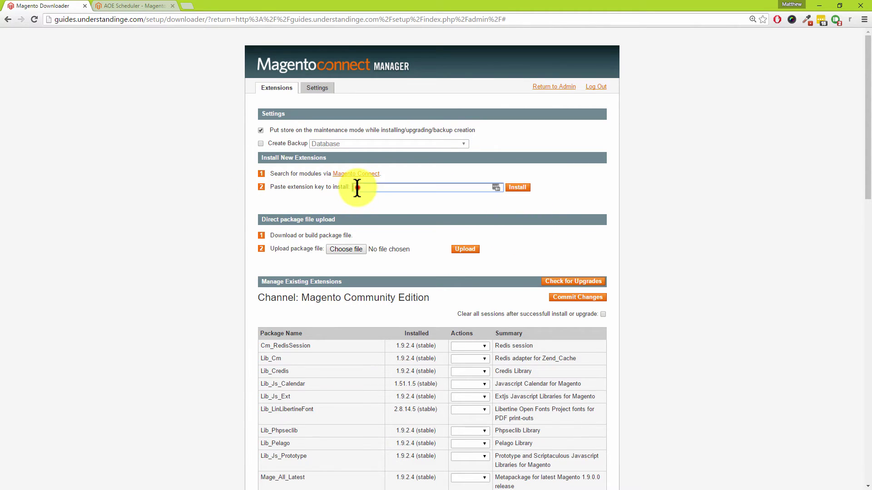
{"action": "right_click", "coordinate": [381, 187]}
{"action": "left_click", "coordinate": [404, 241]}
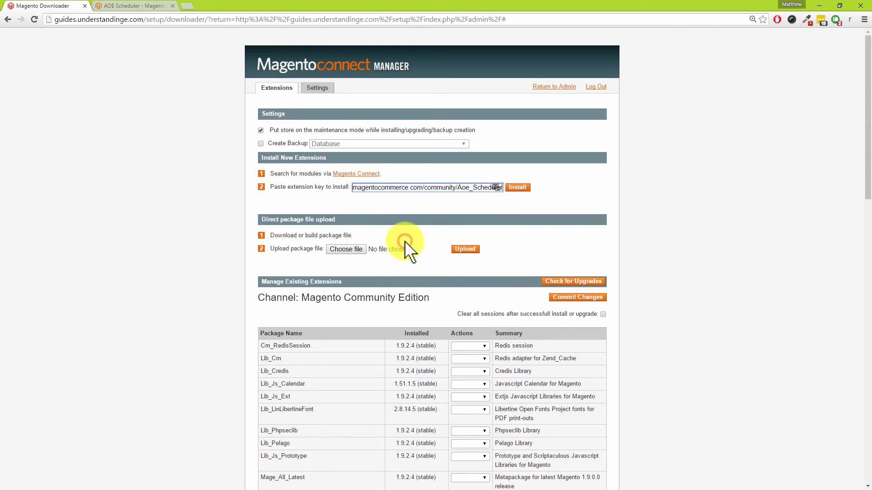
{"action": "left_click", "coordinate": [522, 190]}
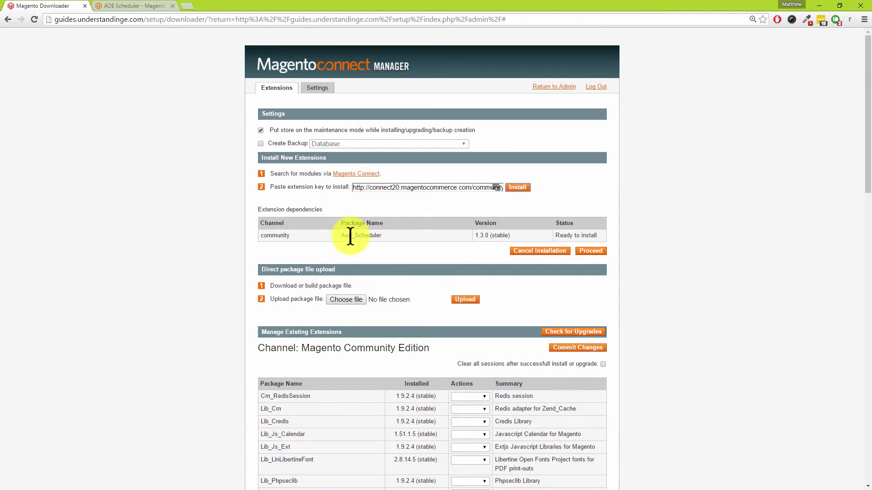
{"action": "left_click", "coordinate": [589, 251]}
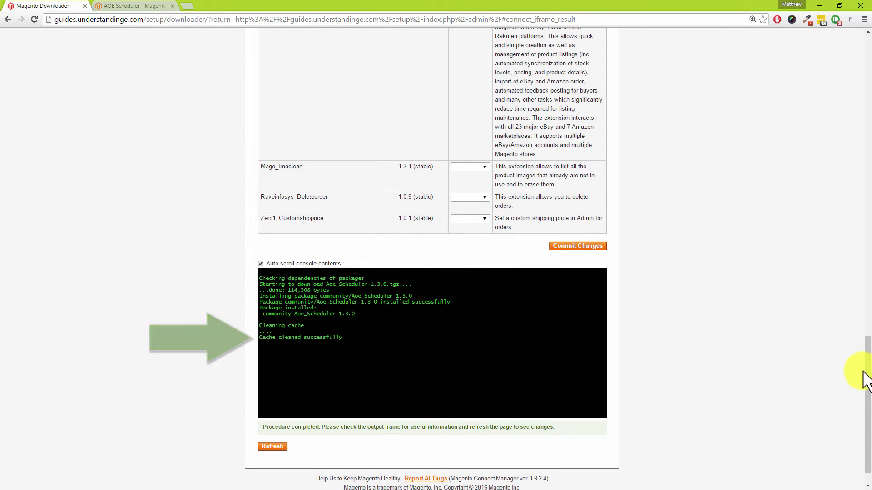
{"action": "left_click_drag", "start_coordinate": [868, 379], "coordinate": [868, 52]}
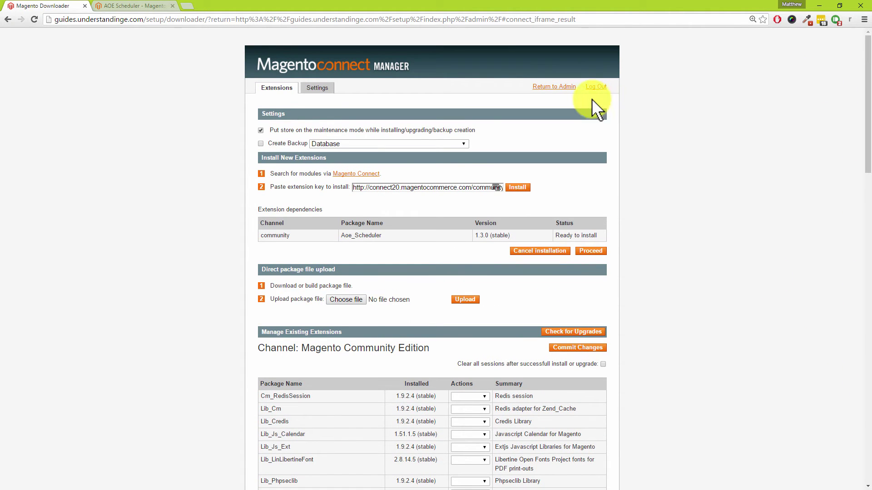
Return to the admin and refresh all eight cache types in Cache Management
{"action": "left_click", "coordinate": [560, 88]}
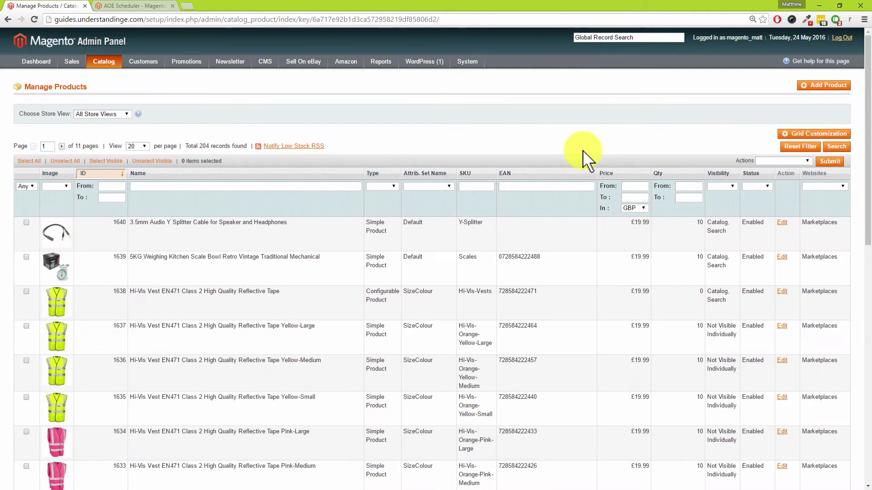
{"action": "left_click", "coordinate": [484, 253]}
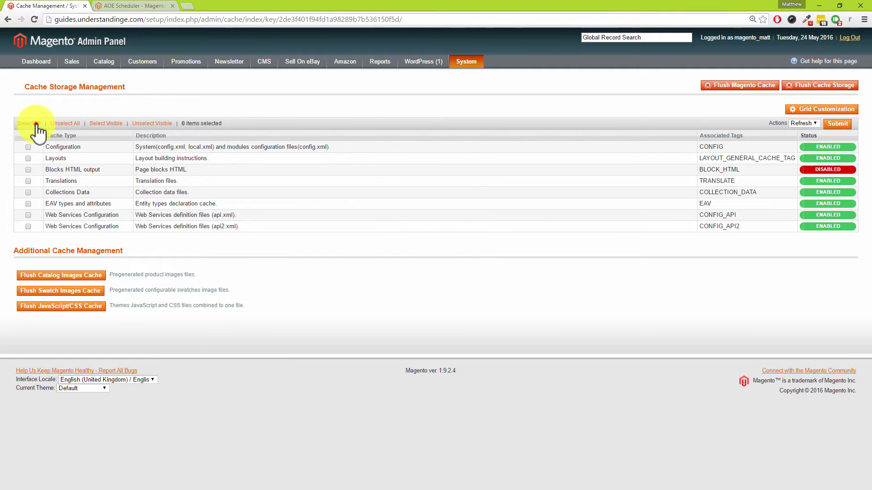
{"action": "left_click", "coordinate": [30, 123]}
{"action": "left_click", "coordinate": [835, 127]}
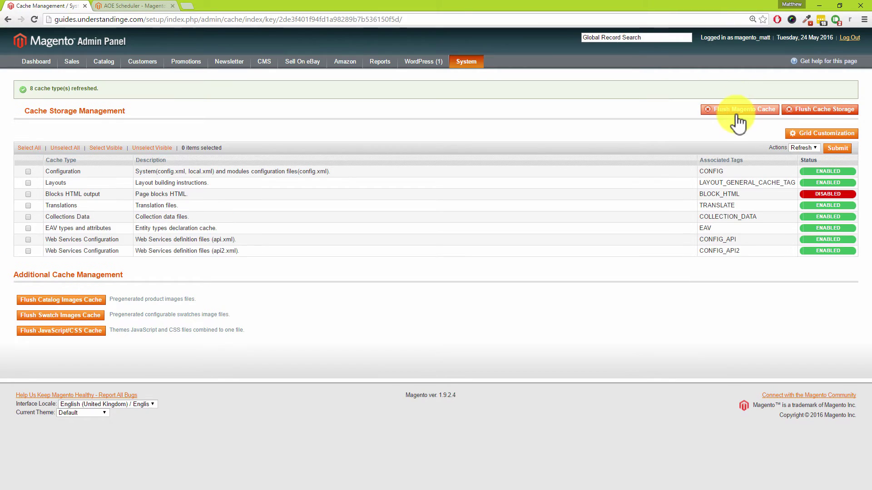
Flush the Magento cache and the cache storage, confirming the prompt
{"action": "left_click", "coordinate": [735, 112]}
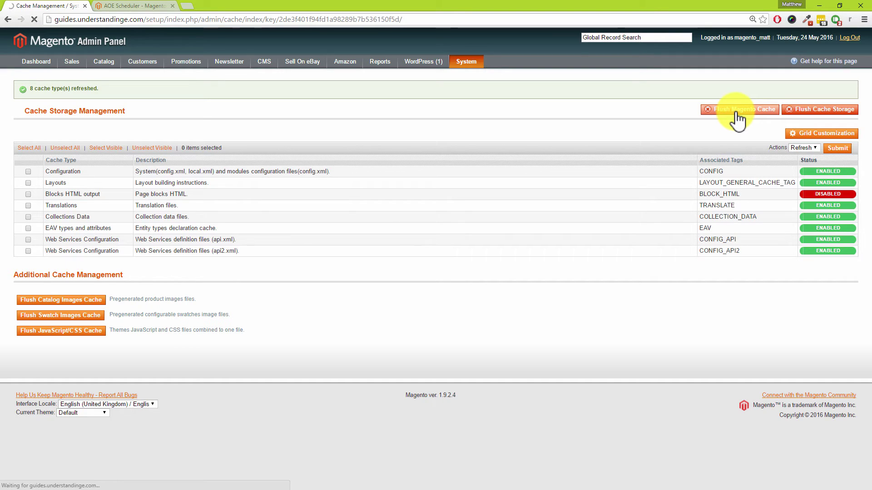
{"action": "left_click", "coordinate": [818, 112]}
{"action": "left_click", "coordinate": [483, 82]}
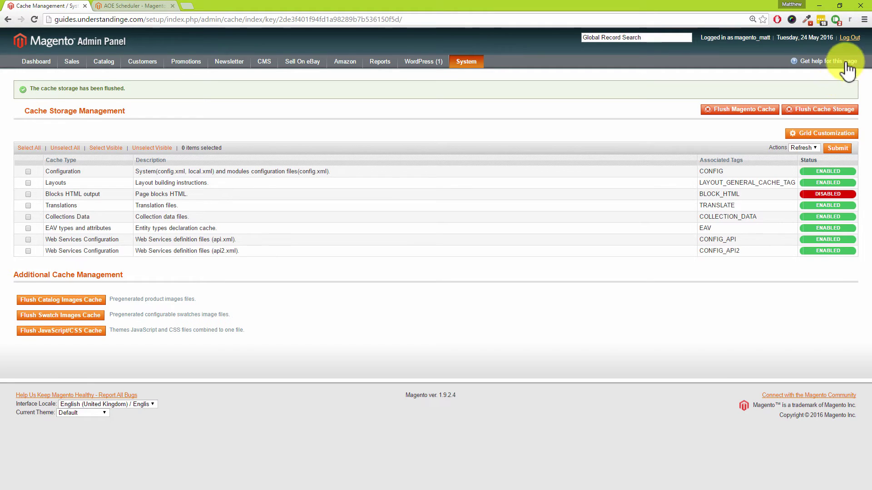
Log out and back in, then view the new System > Scheduler submenu
{"action": "left_click", "coordinate": [850, 38]}
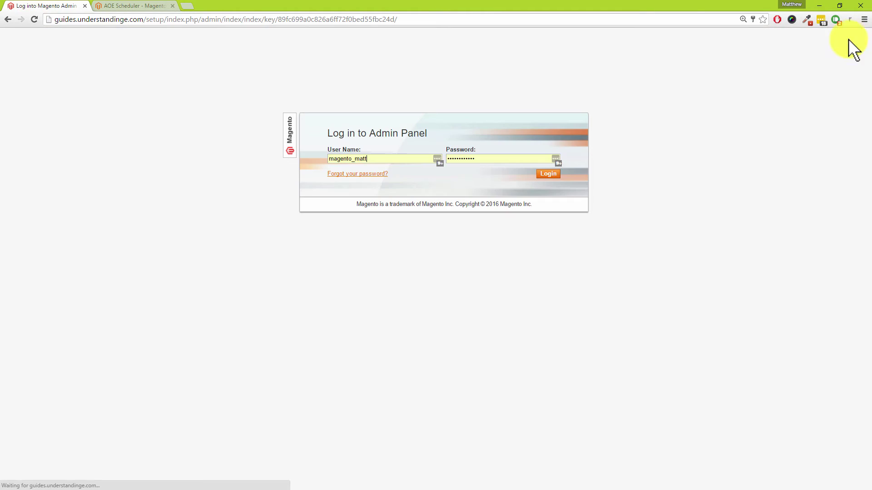
{"action": "left_click", "coordinate": [554, 175]}
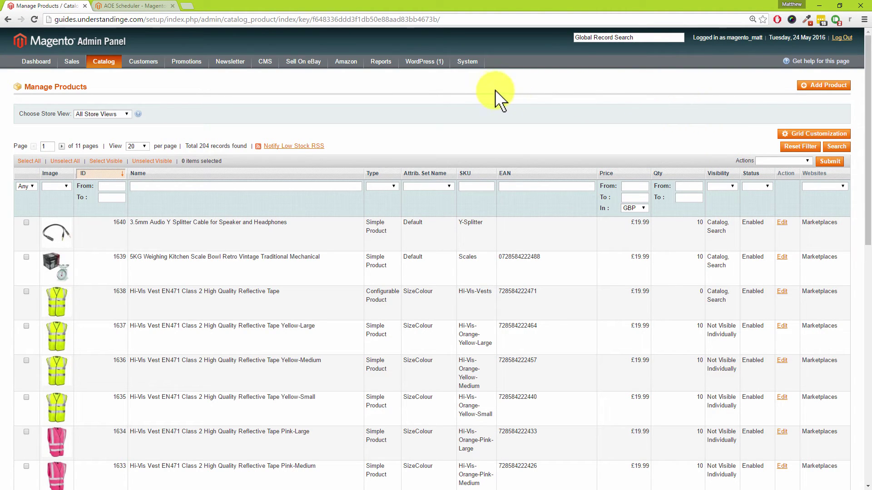
{"action": "mouse_move", "coordinate": [478, 61]}
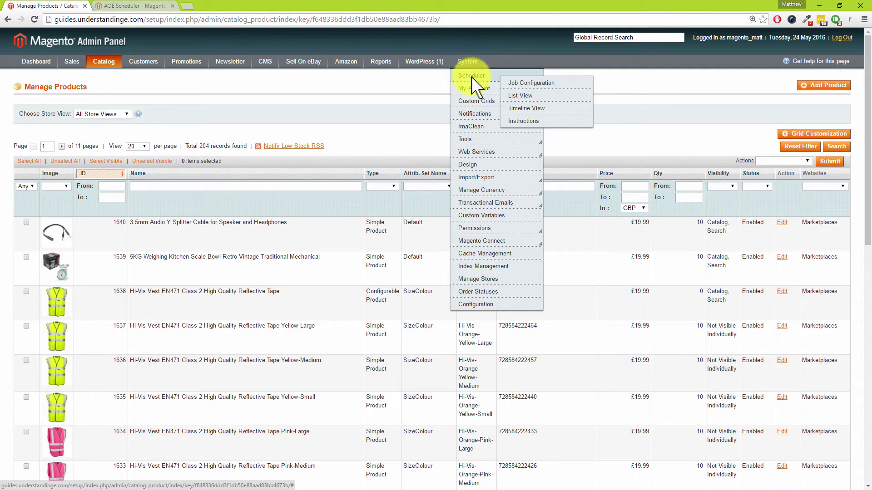
{"action": "mouse_move", "coordinate": [513, 76]}
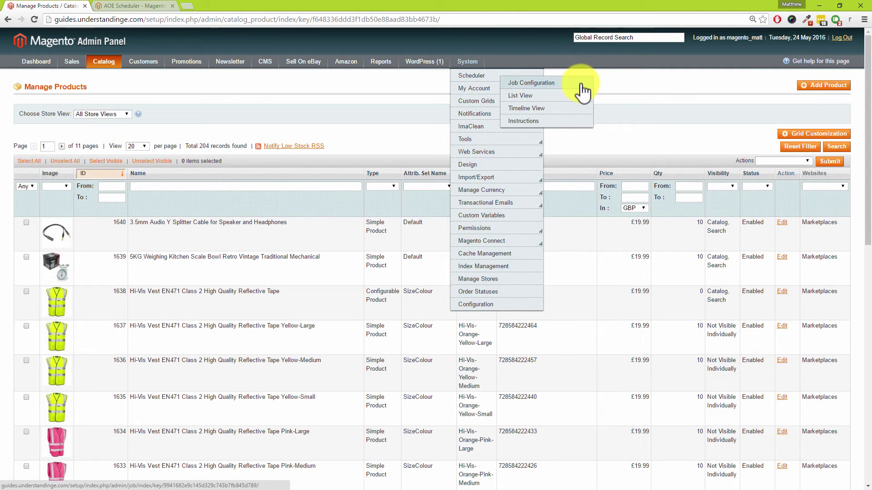
Open the Scheduler Instructions page with its crontab lines and no-heartbeat warning
{"action": "left_click", "coordinate": [572, 120]}
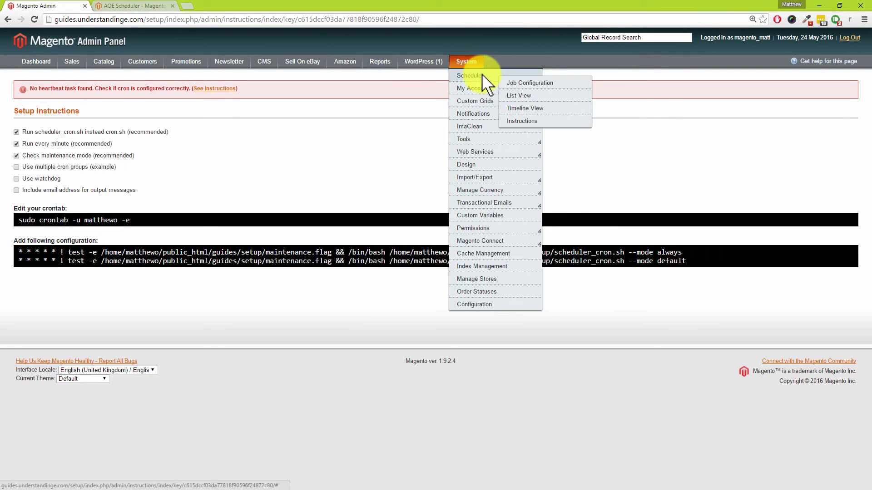
In the Scheduler job configuration, disable the M2ePro_cron job
{"action": "left_click", "coordinate": [586, 83]}
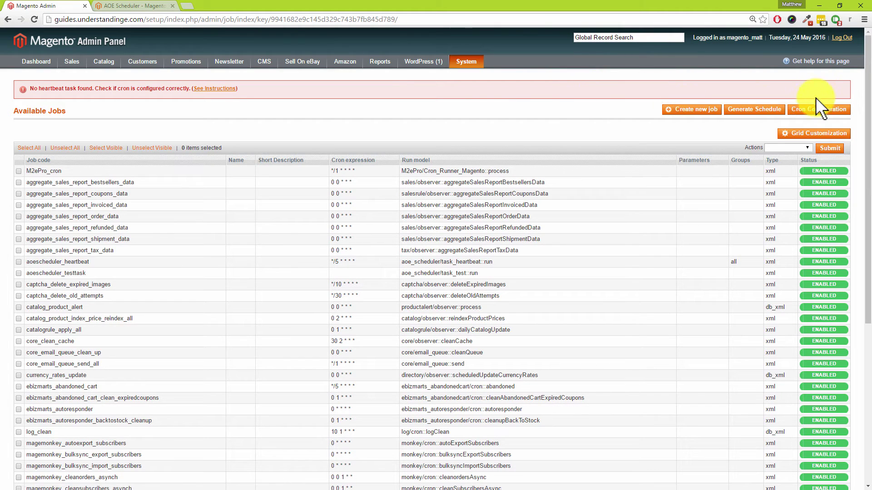
{"action": "left_click_drag", "start_coordinate": [868, 62], "coordinate": [869, 122]}
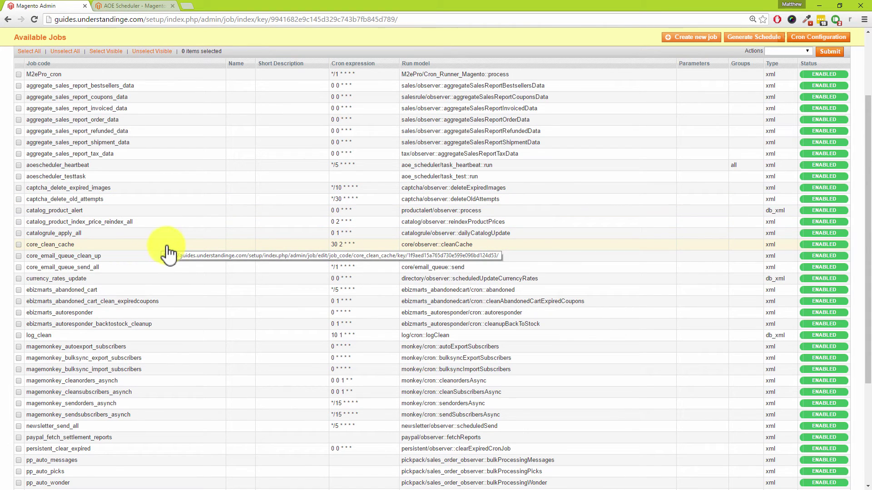
{"action": "left_click_drag", "start_coordinate": [868, 135], "coordinate": [867, 194]}
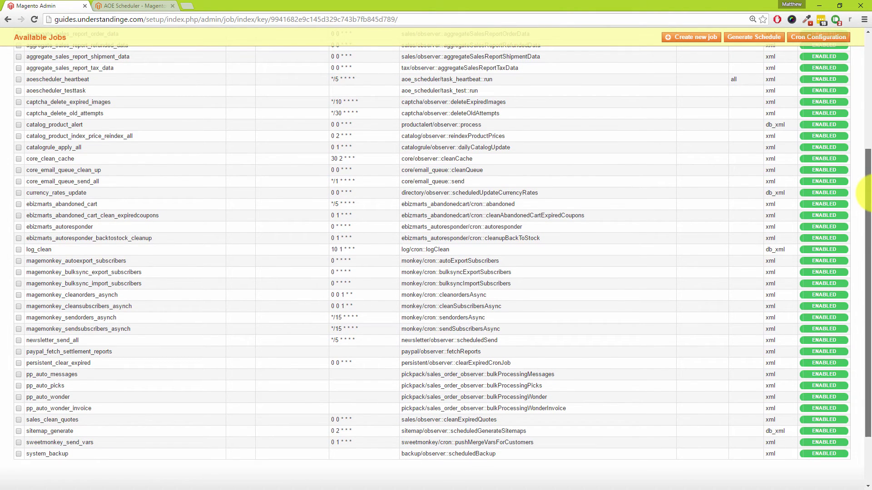
{"action": "left_click_drag", "start_coordinate": [867, 193], "coordinate": [868, 114]}
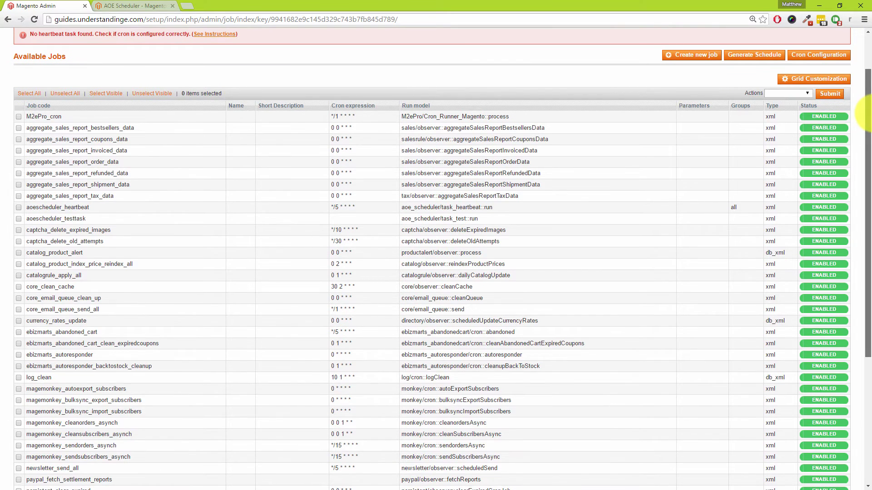
{"action": "left_click", "coordinate": [19, 117]}
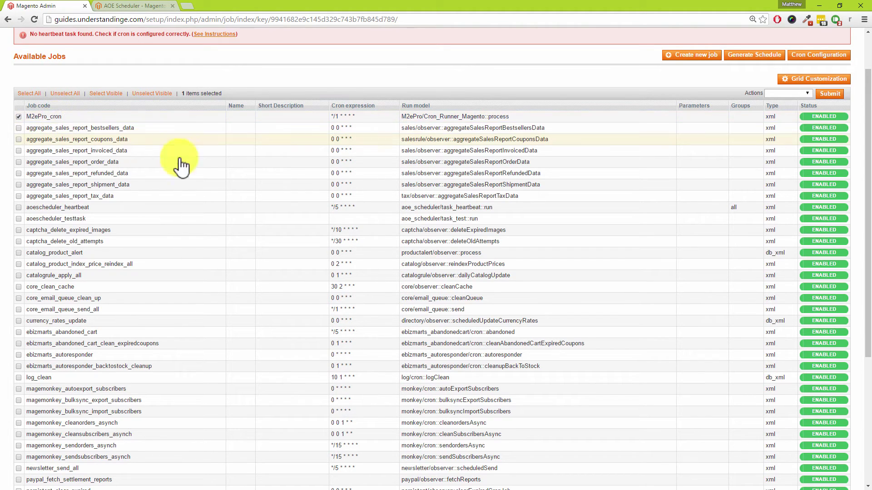
{"action": "left_click", "coordinate": [786, 94]}
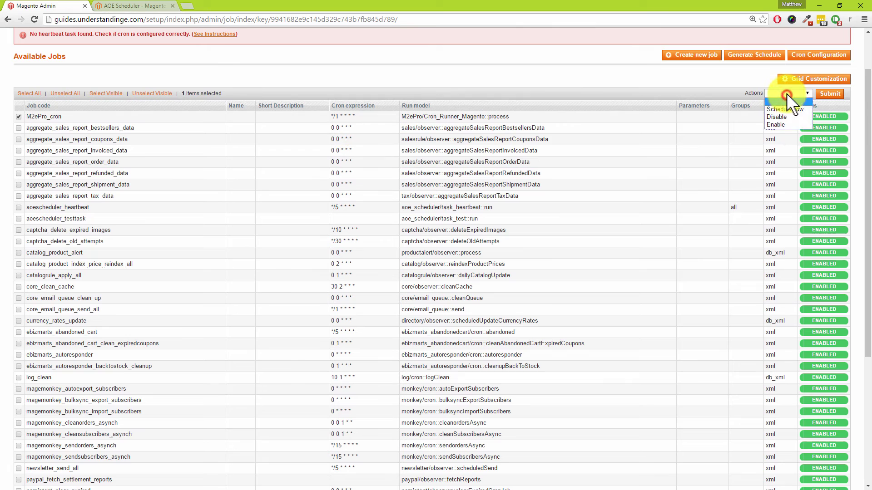
{"action": "left_click", "coordinate": [794, 116]}
{"action": "left_click", "coordinate": [833, 93]}
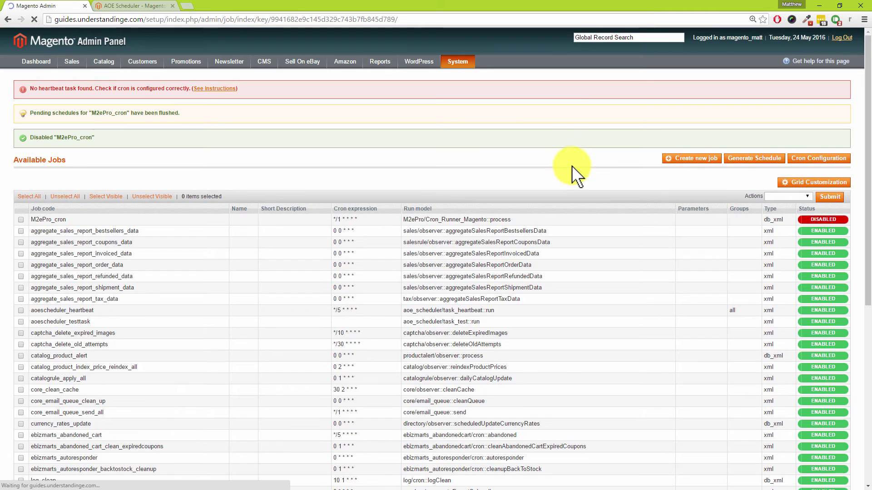
Re-enable M2ePro_cron so it is scheduled again
{"action": "left_click", "coordinate": [21, 219]}
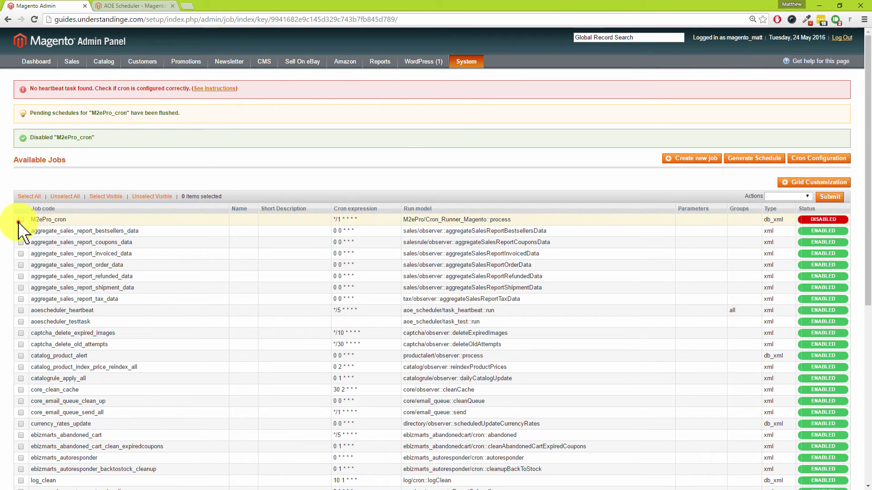
{"action": "left_click", "coordinate": [793, 196]}
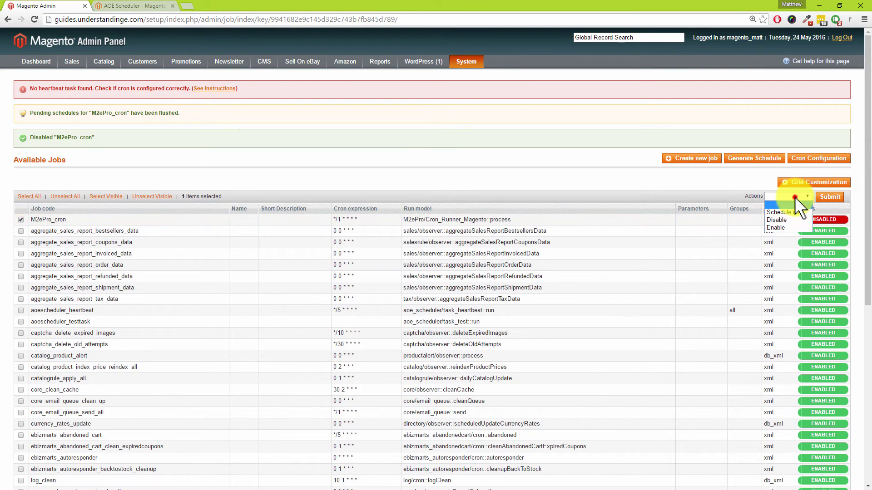
{"action": "left_click", "coordinate": [777, 227]}
{"action": "left_click", "coordinate": [837, 197]}
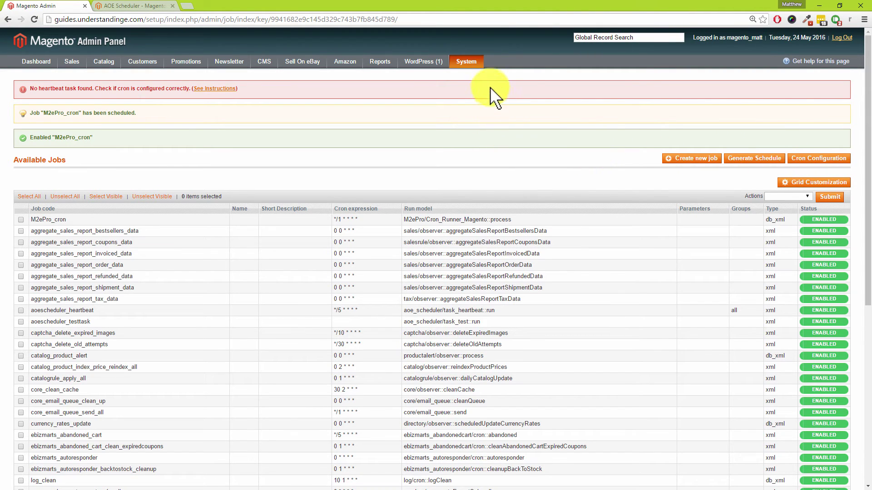
{"action": "mouse_move", "coordinate": [473, 67]}
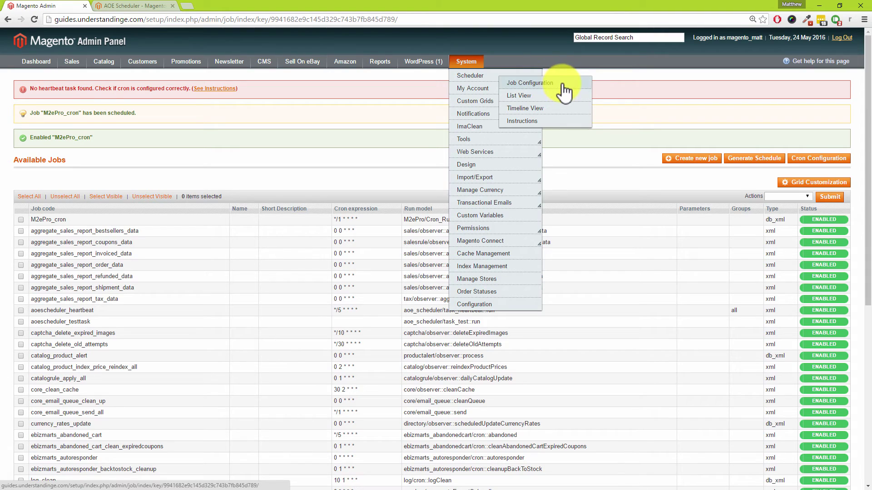
Check the List View of 238 pending tasks, then open the Timeline View
{"action": "left_click", "coordinate": [561, 92]}
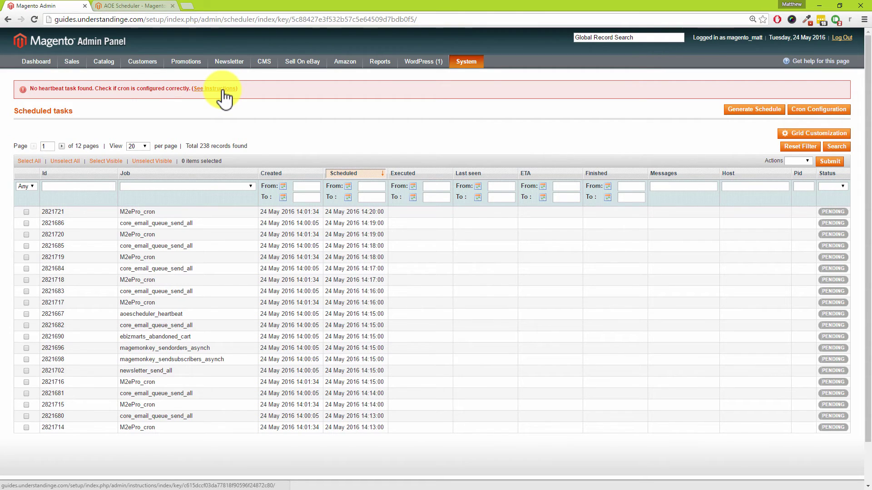
{"action": "mouse_move", "coordinate": [480, 61]}
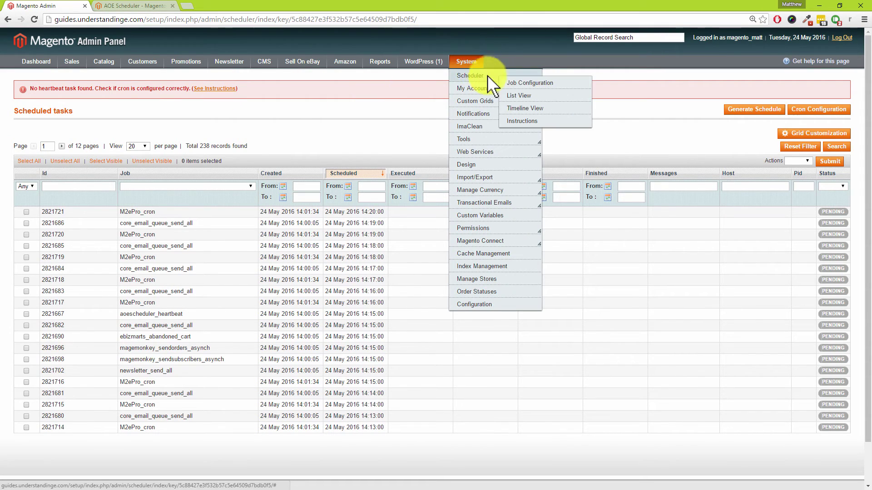
{"action": "left_click", "coordinate": [543, 111]}
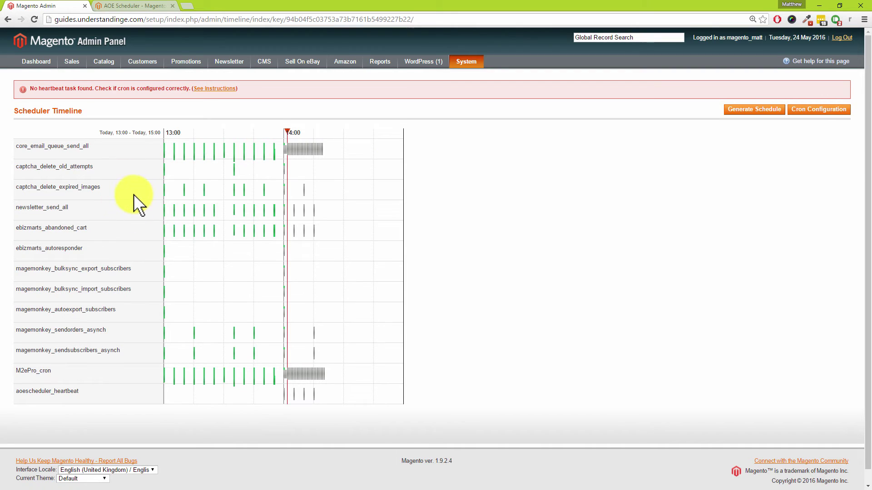
Scroll the Scheduler Timeline and inspect run details of individual job bars
{"action": "scroll", "coordinate": [134, 194], "scroll_direction": "down", "scroll_amount": 1}
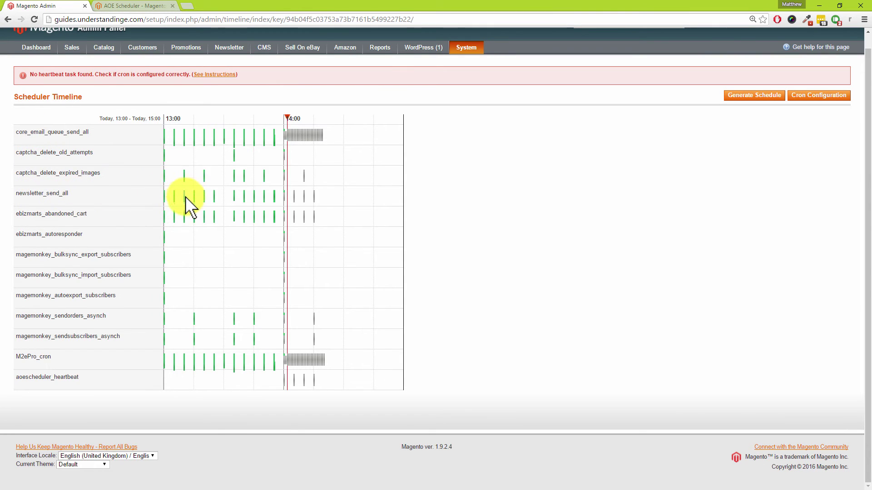
{"action": "mouse_move", "coordinate": [195, 197]}
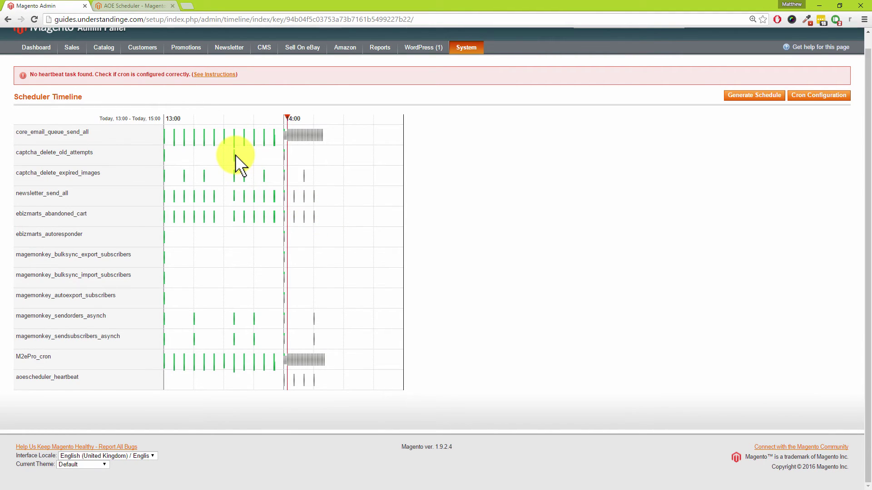
{"action": "mouse_move", "coordinate": [234, 155]}
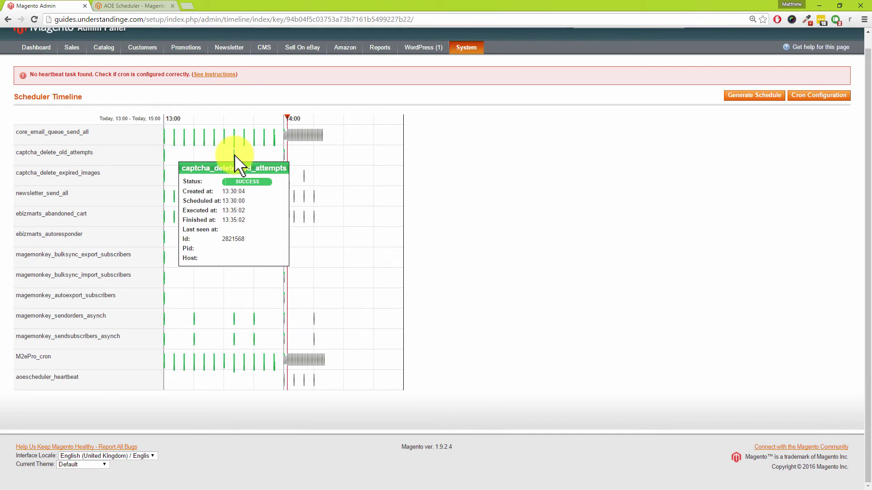
{"action": "mouse_move", "coordinate": [214, 215]}
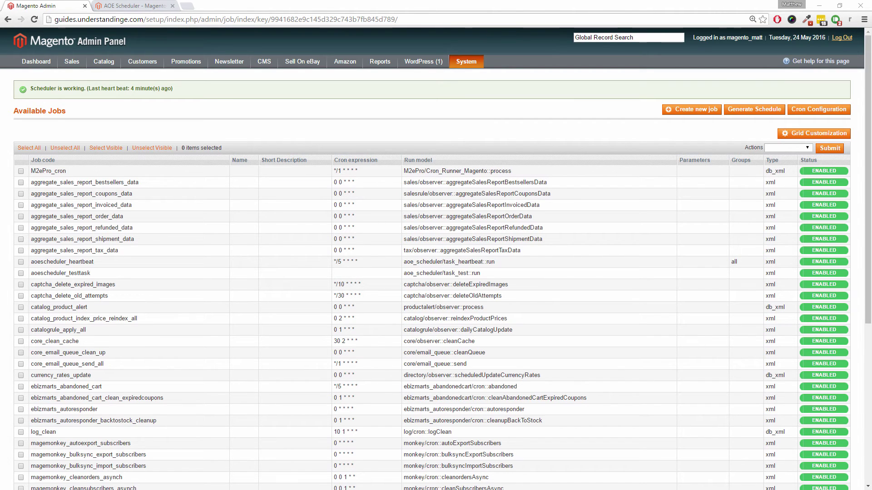
In WinSCP, change scheduler_cron.sh permissions from 0777 to 0766, then minimise the window
{"action": "left_click_drag", "start_coordinate": [871, 56], "coordinate": [529, 58]}
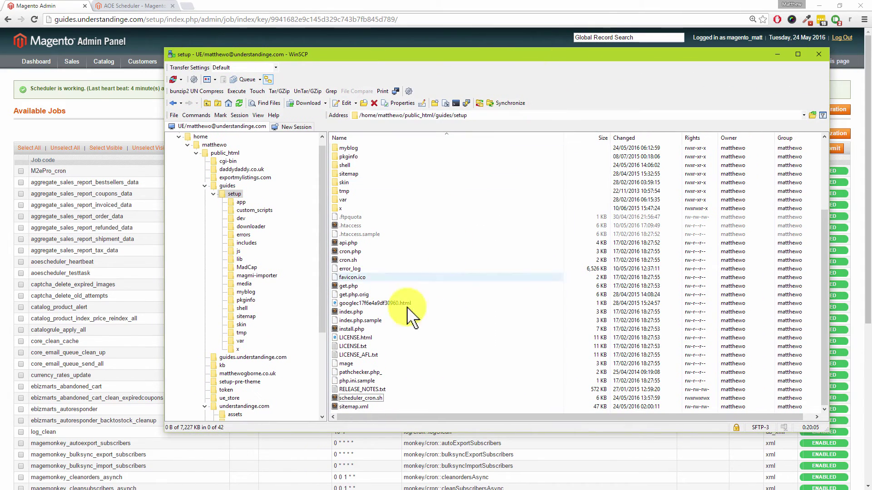
{"action": "right_click", "coordinate": [375, 399]}
{"action": "left_click", "coordinate": [395, 393]}
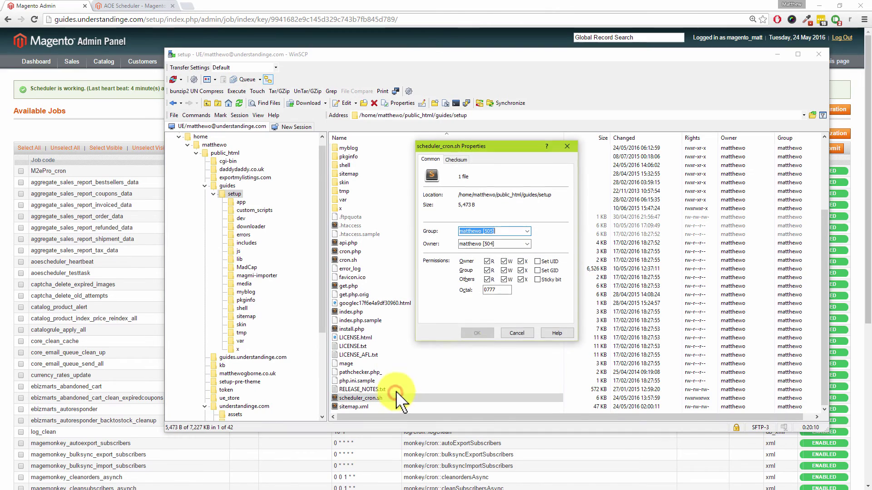
{"action": "left_click", "coordinate": [522, 279]}
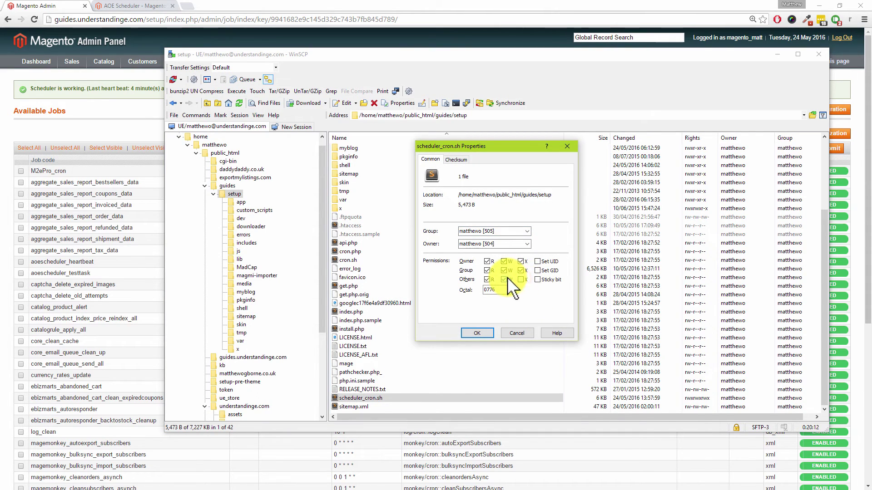
{"action": "left_click", "coordinate": [522, 271]}
{"action": "left_click", "coordinate": [523, 261]}
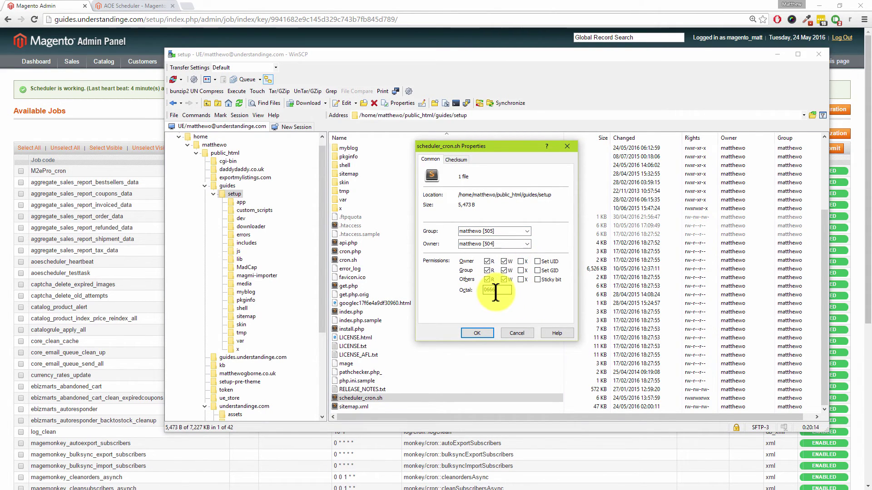
{"action": "left_click", "coordinate": [521, 262]}
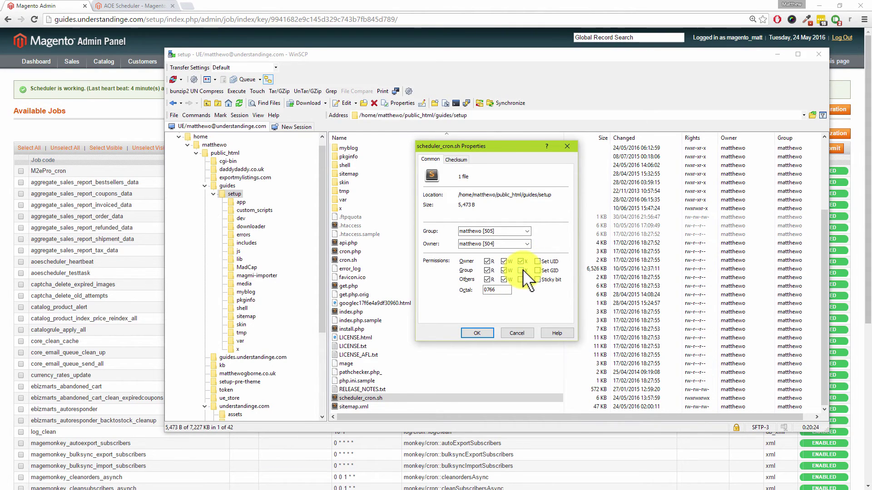
{"action": "left_click", "coordinate": [477, 333]}
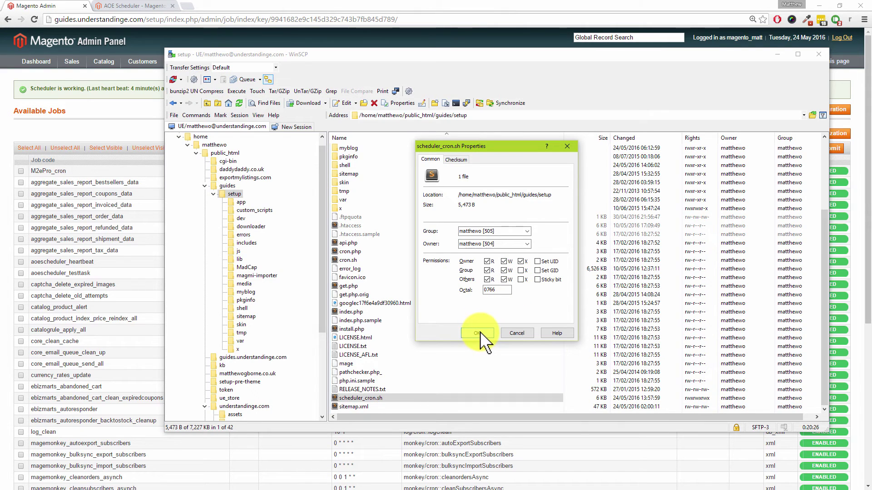
{"action": "left_click", "coordinate": [779, 54]}
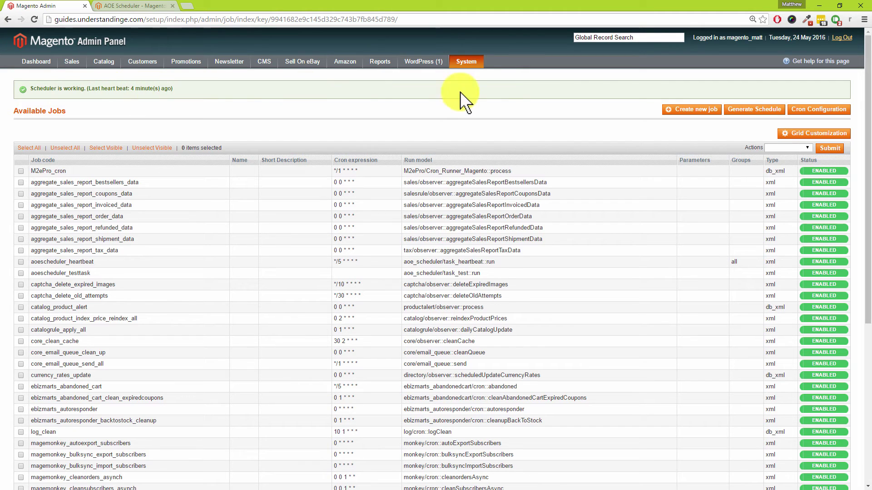
Reload Job Configuration and confirm the scheduler's last heartbeat shows 0 minutes ago
{"action": "mouse_move", "coordinate": [475, 61]}
{"action": "left_click", "coordinate": [520, 82]}
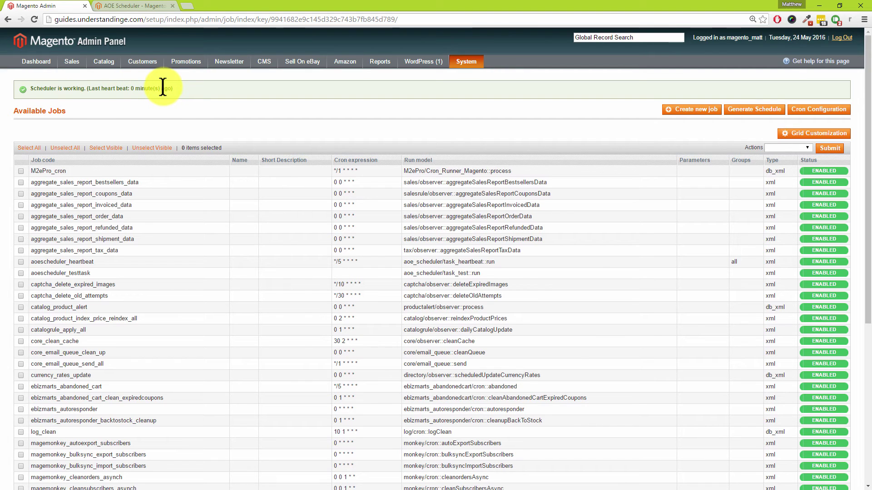
{"action": "mouse_move", "coordinate": [463, 60]}
{"action": "mouse_move", "coordinate": [484, 75]}
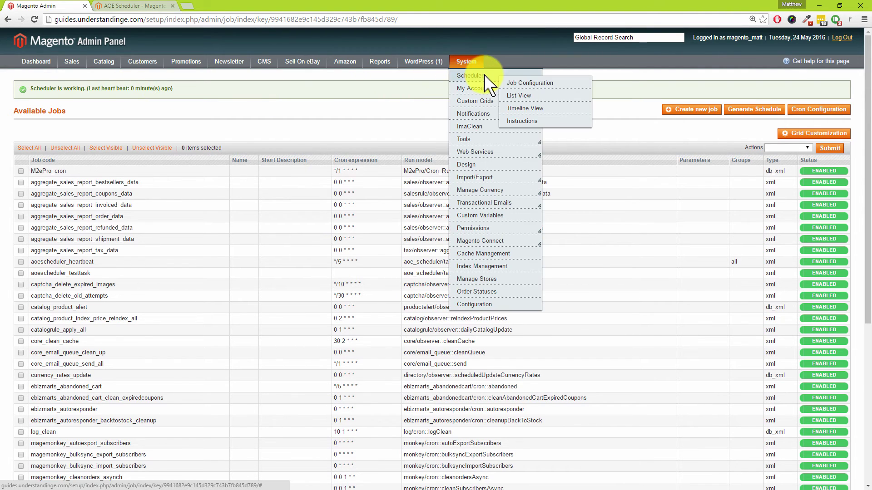
Show the Scheduled tasks list with 200 tasks per page
{"action": "left_click", "coordinate": [522, 97]}
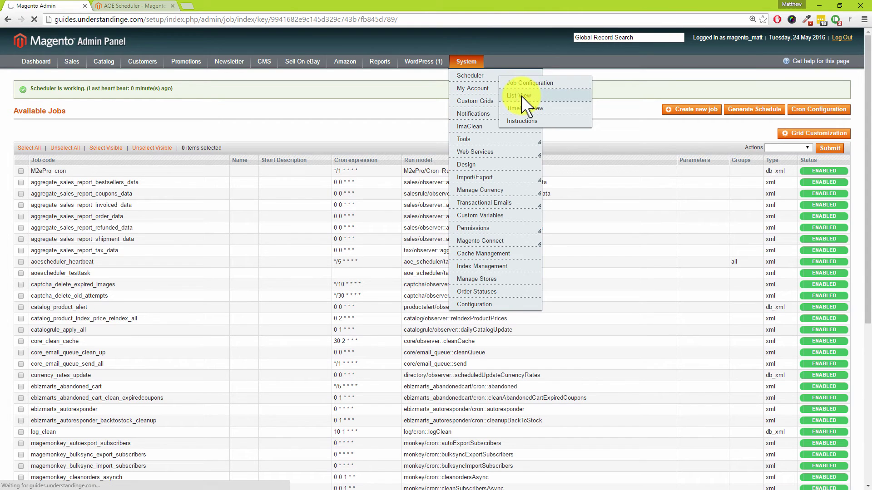
{"action": "scroll", "coordinate": [629, 168], "scroll_direction": "down", "scroll_amount": 7}
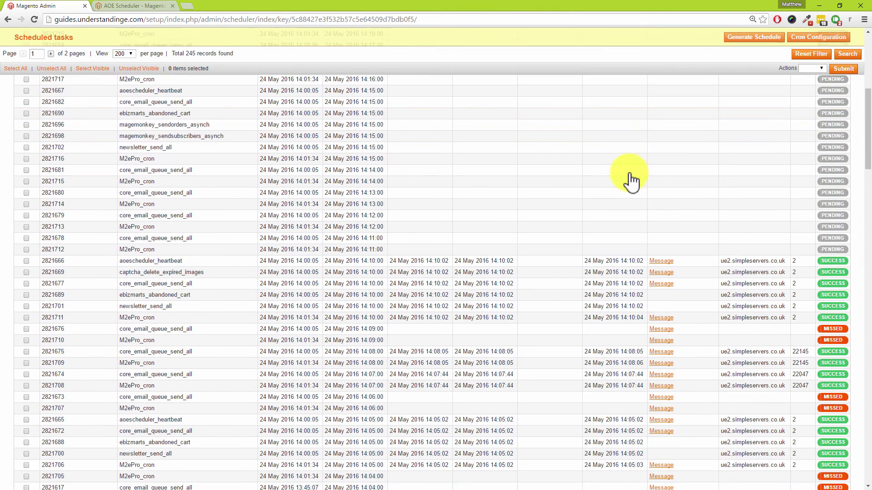
{"action": "left_click_drag", "start_coordinate": [867, 144], "coordinate": [866, 82]}
{"action": "left_click", "coordinate": [141, 146]}
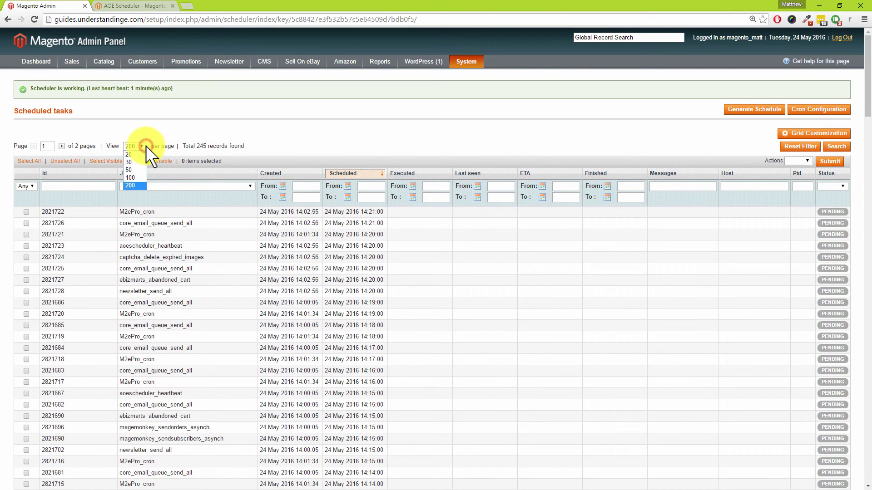
{"action": "left_click", "coordinate": [145, 145]}
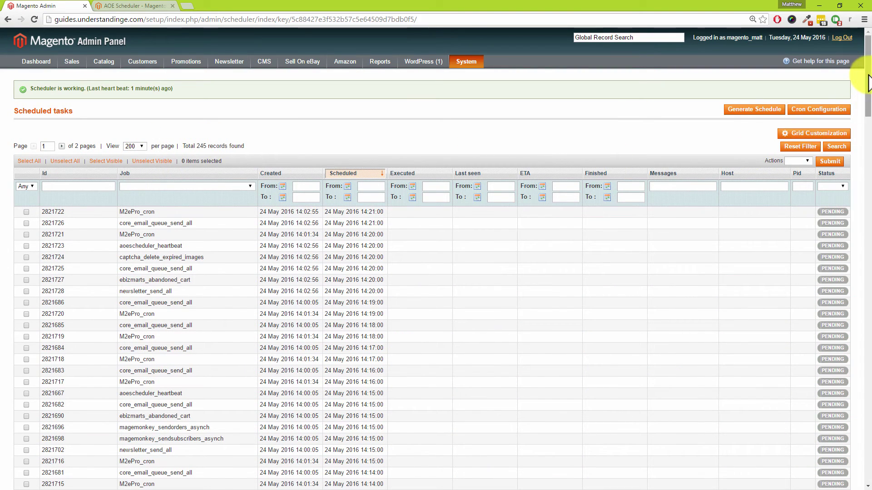
{"action": "left_click_drag", "start_coordinate": [867, 109], "coordinate": [868, 155]}
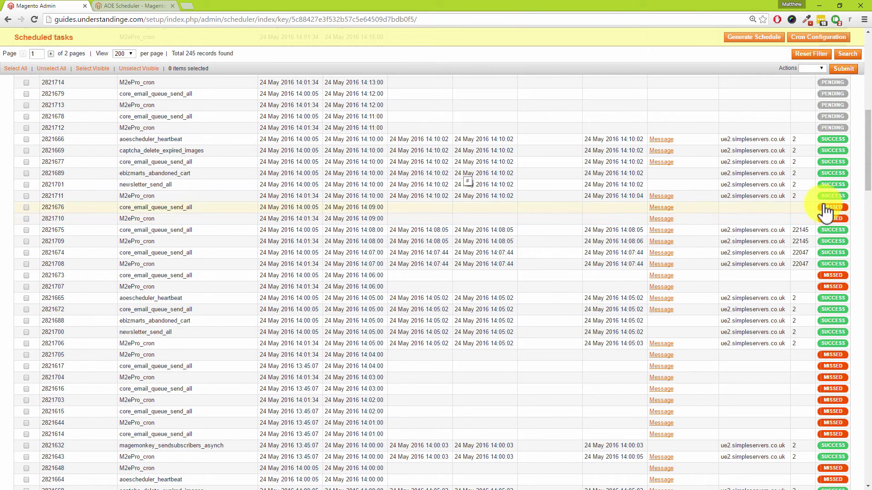
Read the messages for missed tasks 2821710 and 2821676, then review the whole grid
{"action": "left_click", "coordinate": [665, 220]}
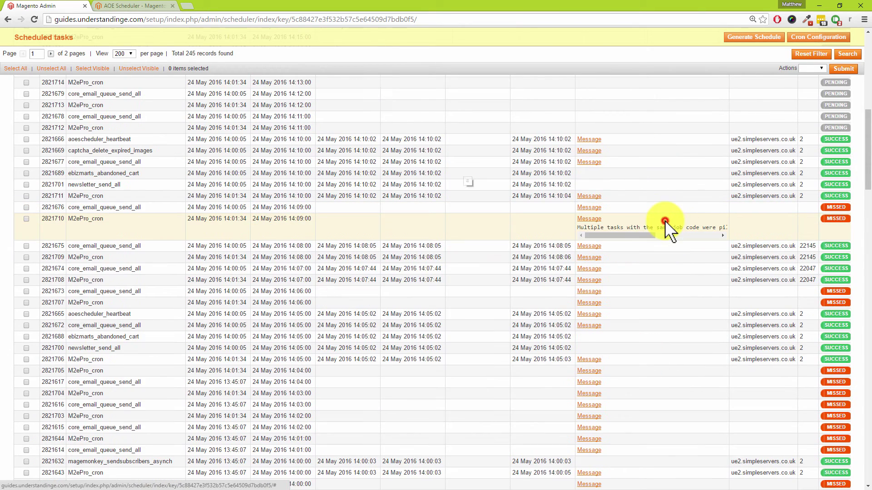
{"action": "left_click_drag", "start_coordinate": [626, 238], "coordinate": [696, 224]}
{"action": "left_click", "coordinate": [589, 208]}
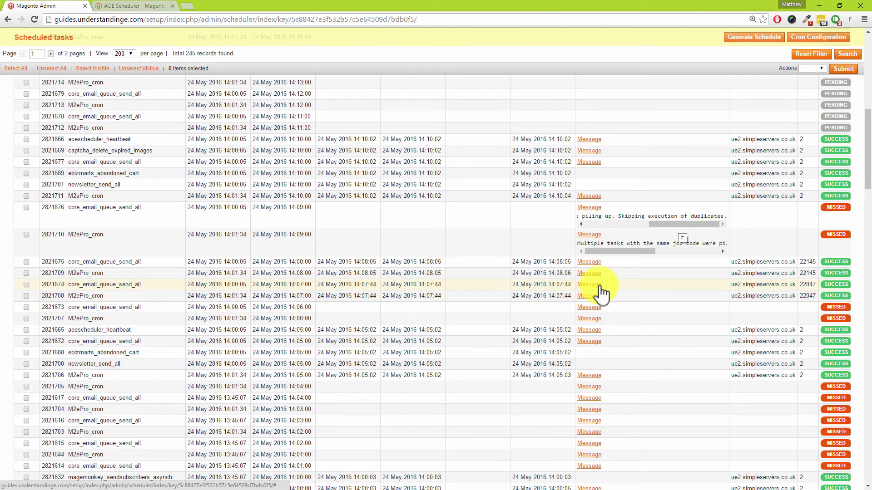
{"action": "scroll", "coordinate": [599, 295], "scroll_direction": "down", "scroll_amount": 2}
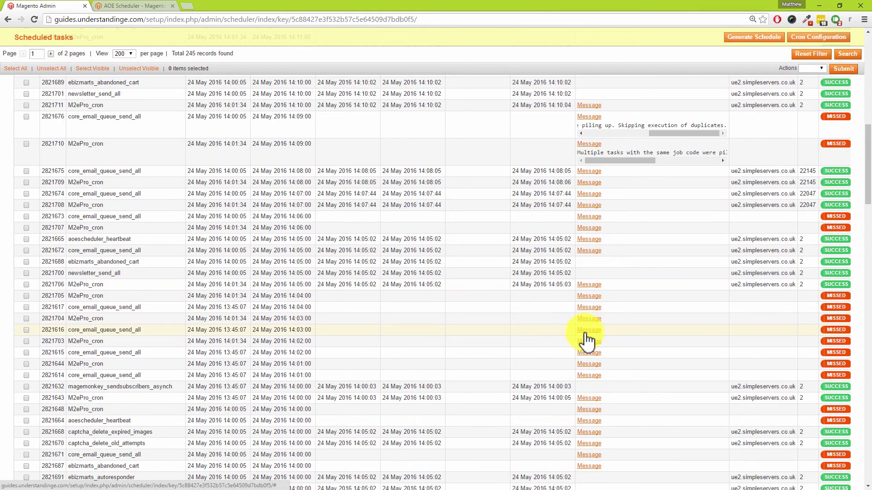
{"action": "scroll", "coordinate": [586, 336], "scroll_direction": "down", "scroll_amount": 5}
{"action": "scroll", "coordinate": [586, 336], "scroll_direction": "down", "scroll_amount": 18}
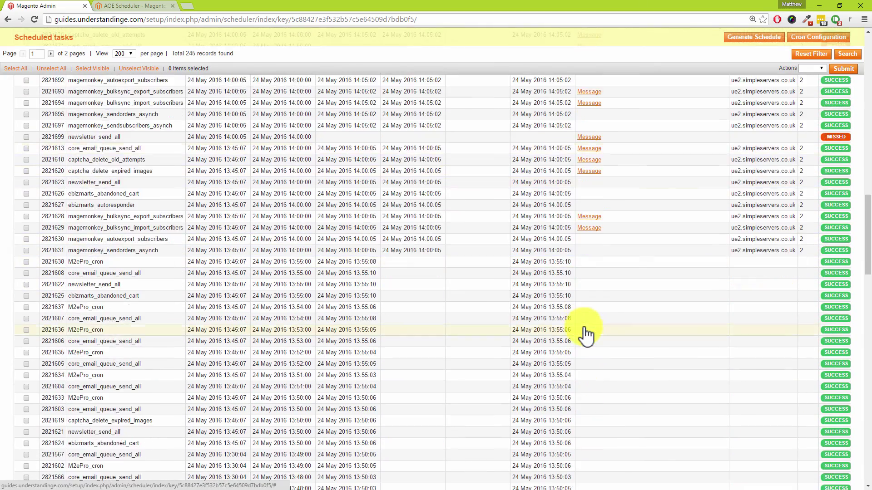
{"action": "scroll", "coordinate": [586, 336], "scroll_direction": "down", "scroll_amount": 12}
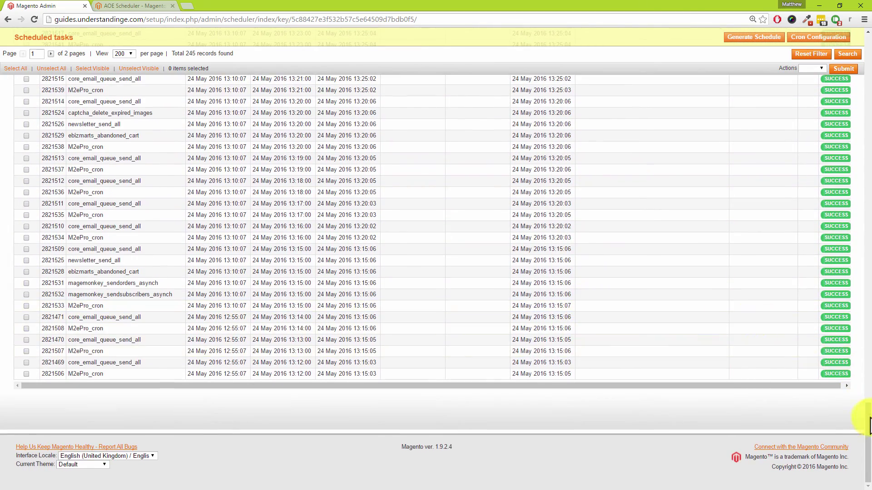
{"action": "left_click_drag", "start_coordinate": [866, 425], "coordinate": [867, 46]}
{"action": "scroll", "coordinate": [726, 140], "scroll_direction": "up", "scroll_amount": 2}
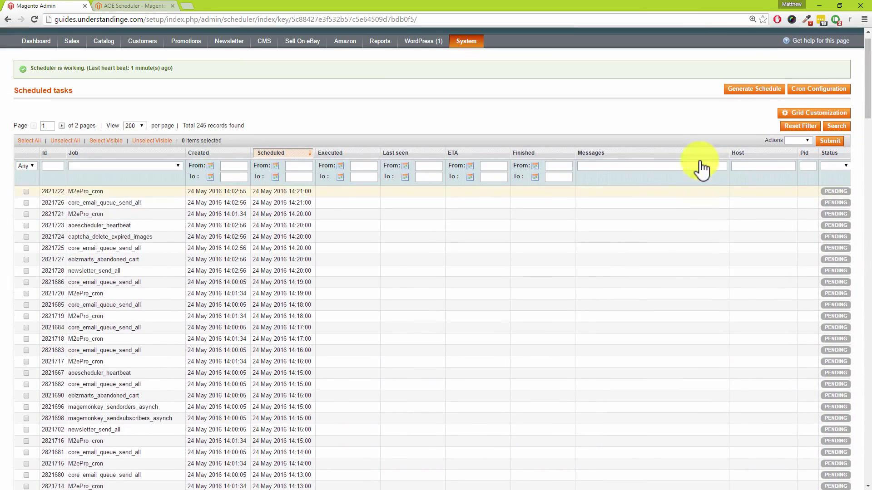
Generate a new schedule from the Scheduler Timeline, then go to Cron Configuration settings
{"action": "mouse_move", "coordinate": [474, 82]}
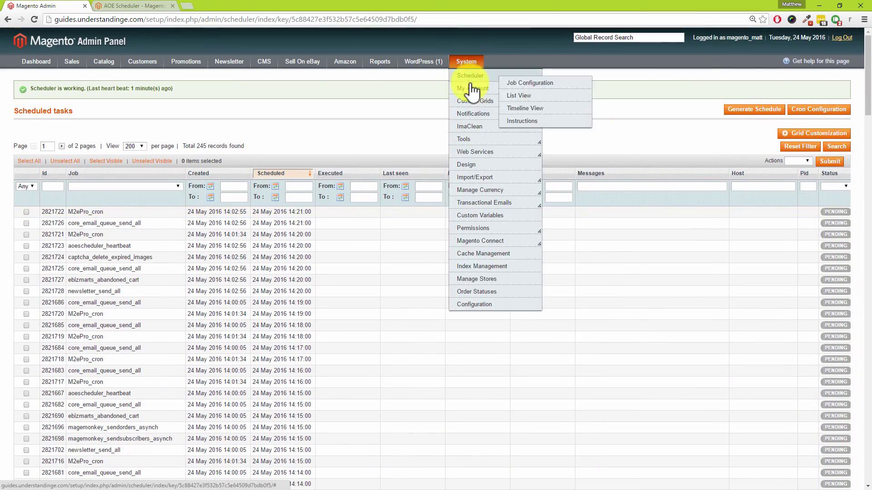
{"action": "left_click", "coordinate": [527, 108]}
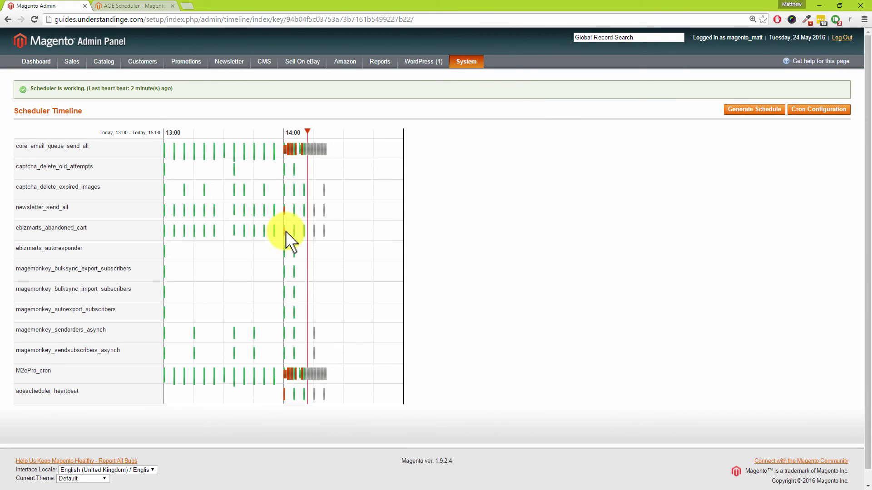
{"action": "mouse_move", "coordinate": [284, 213]}
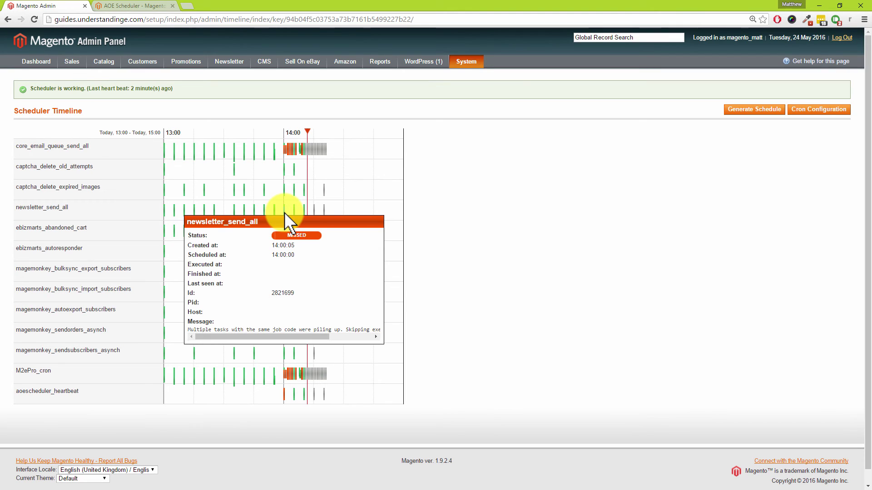
{"action": "scroll", "coordinate": [318, 194], "scroll_direction": "down", "scroll_amount": 1}
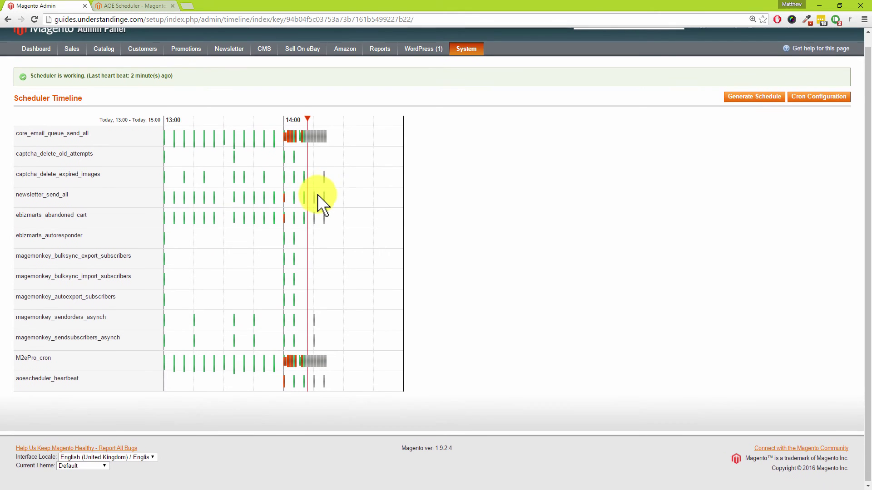
{"action": "left_click", "coordinate": [763, 100]}
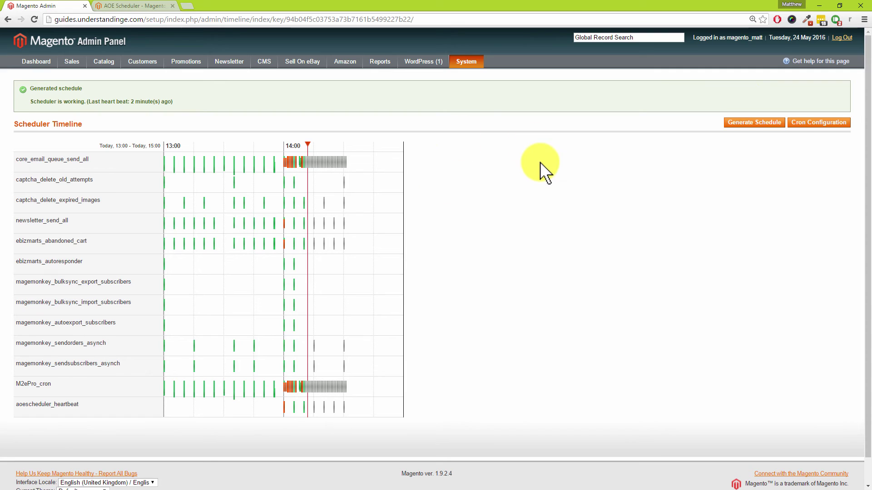
{"action": "left_click", "coordinate": [811, 123]}
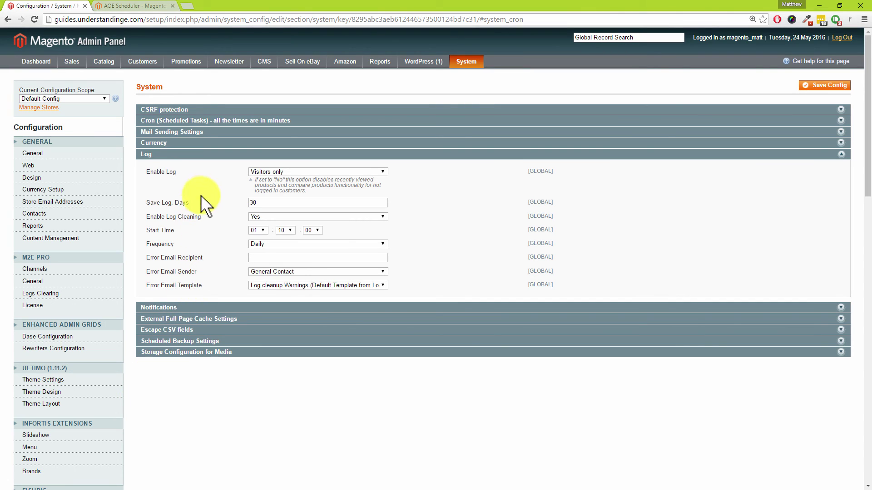
Review the Cron (Scheduled Tasks) settings, trying Enable "run now" as Yes before reverting to No
{"action": "left_click", "coordinate": [188, 121]}
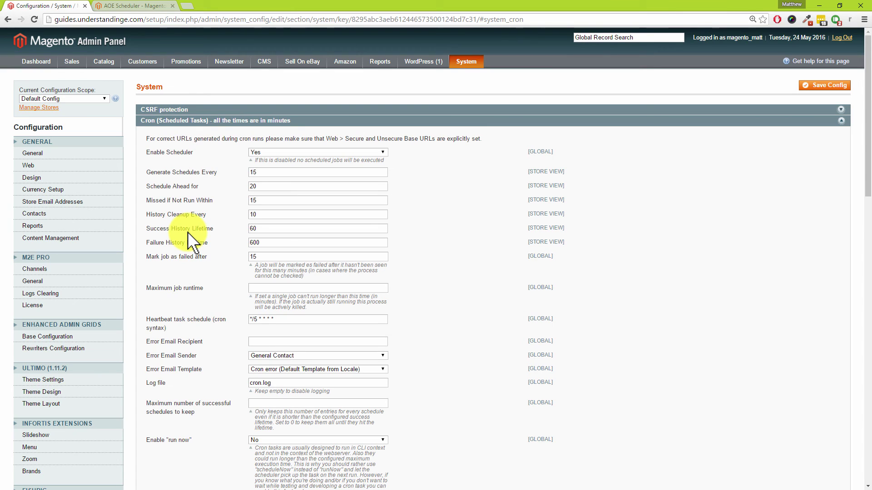
{"action": "scroll", "coordinate": [187, 233], "scroll_direction": "down", "scroll_amount": 1}
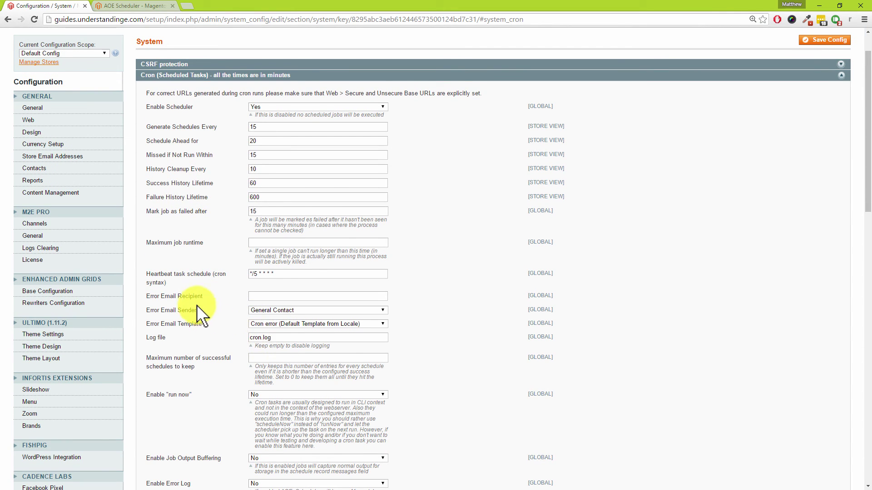
{"action": "scroll", "coordinate": [192, 301], "scroll_direction": "down", "scroll_amount": 1}
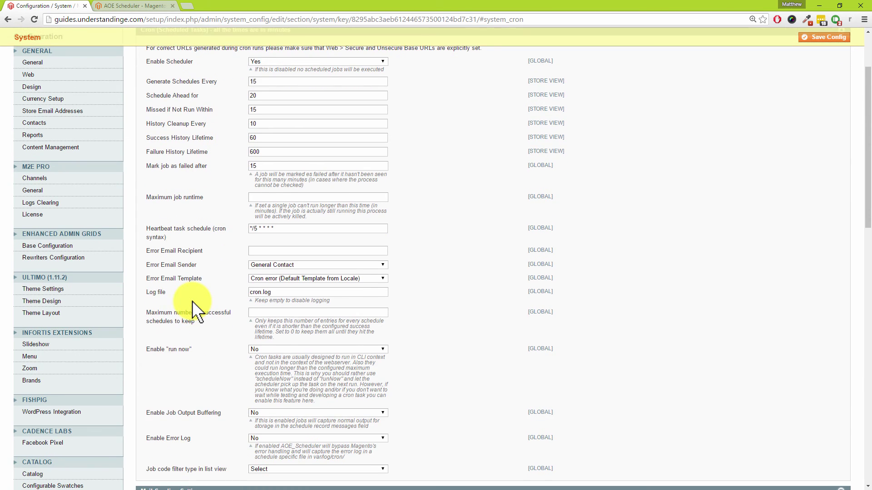
{"action": "left_click", "coordinate": [292, 350]}
{"action": "left_click", "coordinate": [282, 360]}
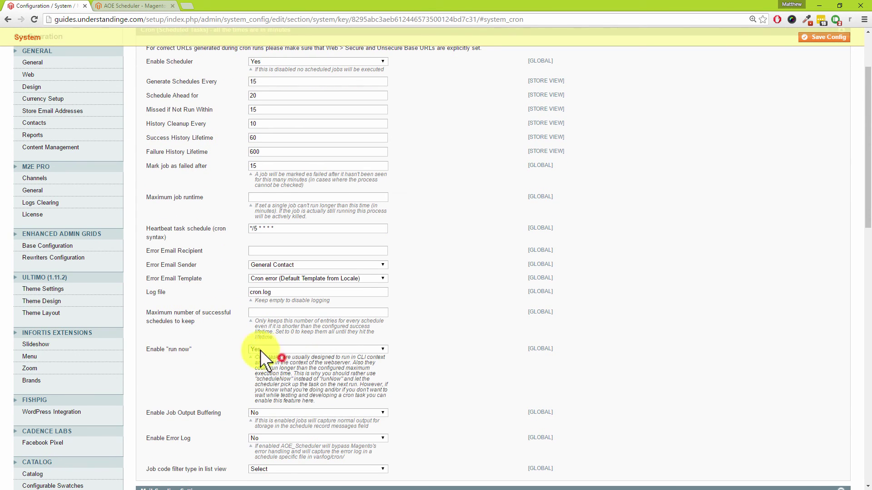
{"action": "left_click", "coordinate": [265, 348]}
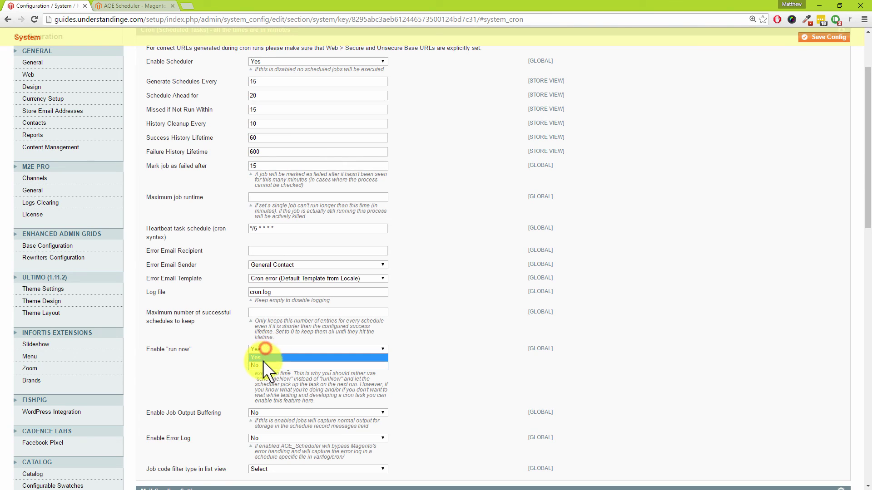
{"action": "left_click", "coordinate": [259, 355]}
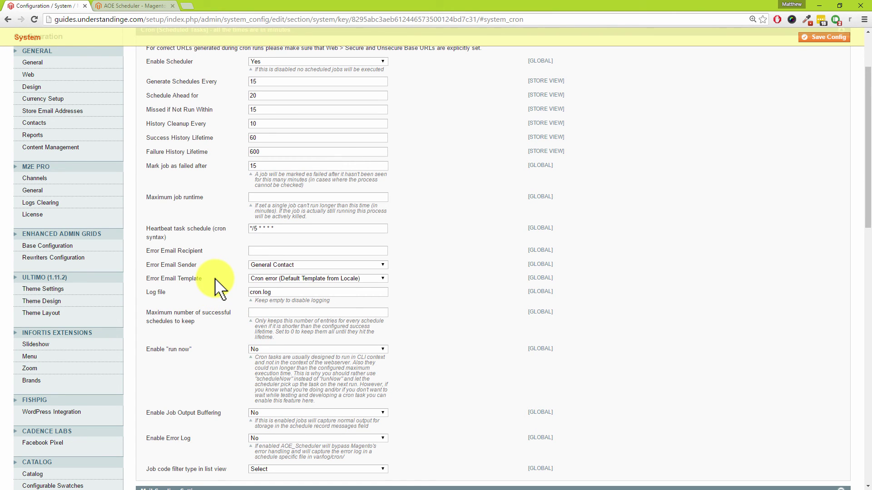
{"action": "scroll", "coordinate": [214, 279], "scroll_direction": "up", "scroll_amount": 2}
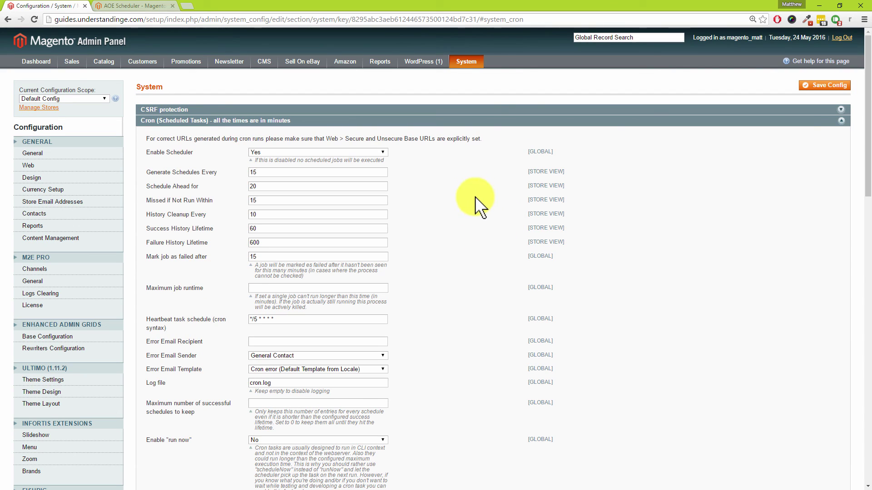
{"action": "mouse_move", "coordinate": [465, 59]}
{"action": "mouse_move", "coordinate": [482, 75]}
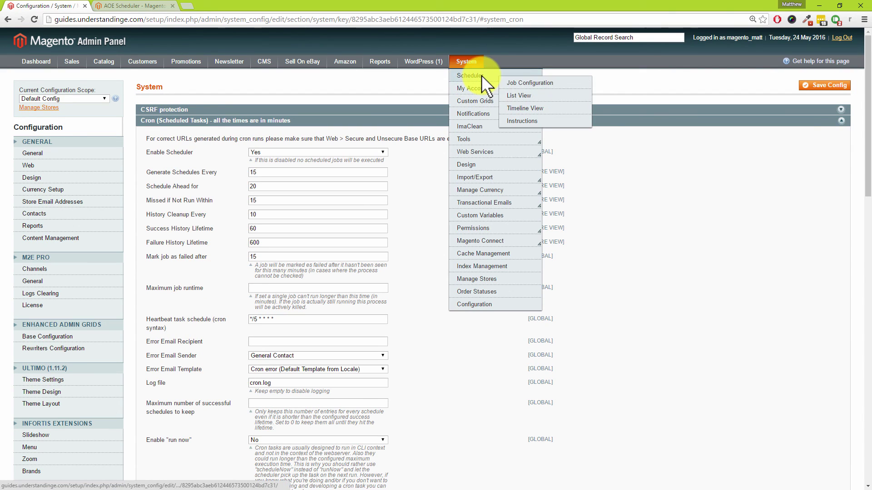
Check the Available Jobs grid, then return to the Scheduler Timeline and inspect a job bar
{"action": "left_click", "coordinate": [536, 84]}
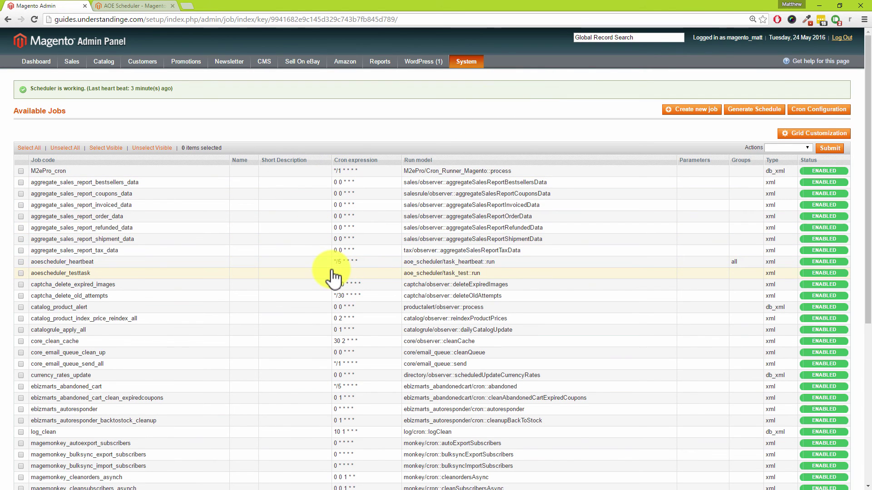
{"action": "mouse_move", "coordinate": [475, 62]}
{"action": "mouse_move", "coordinate": [482, 77]}
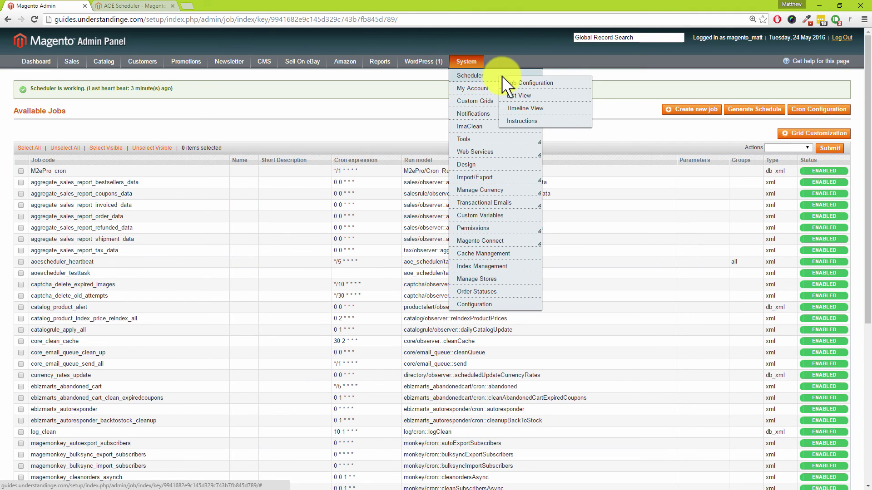
{"action": "left_click", "coordinate": [531, 108]}
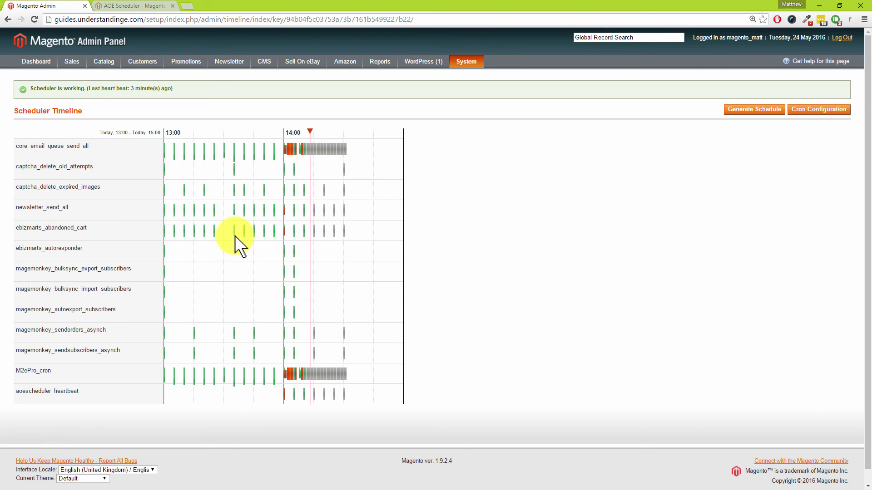
{"action": "mouse_move", "coordinate": [235, 233]}
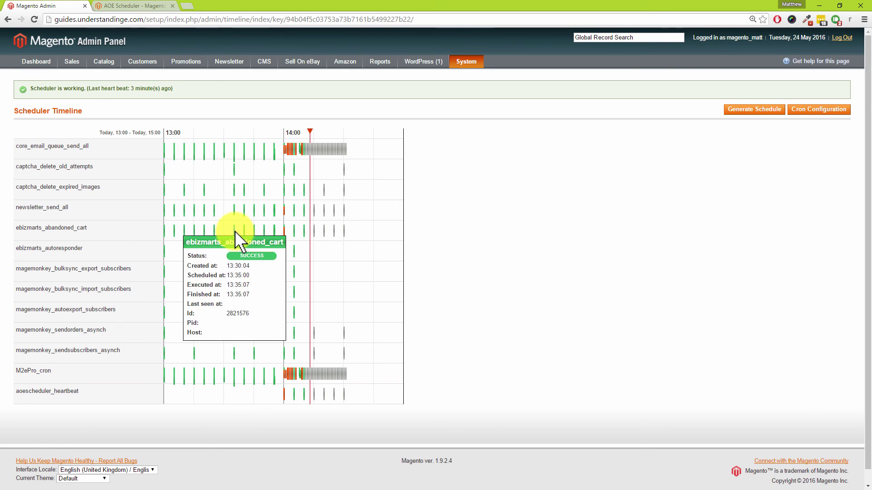